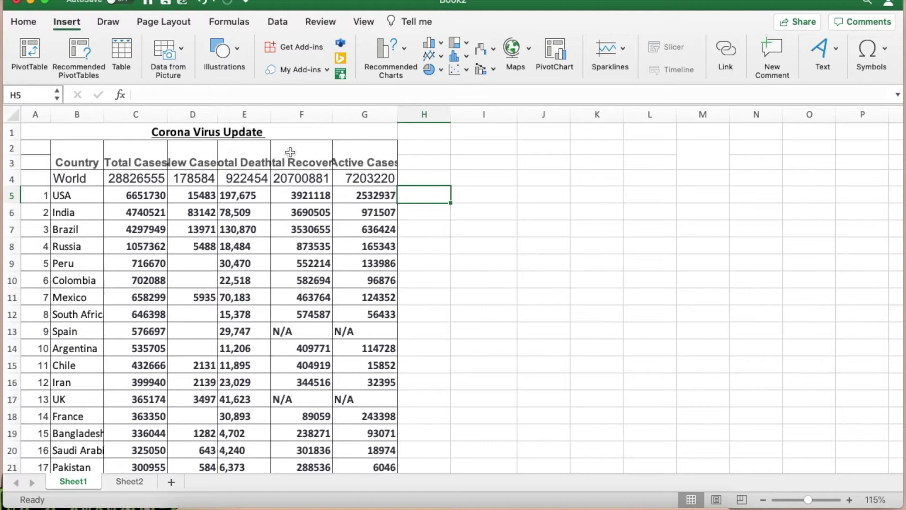
# Step: Select the merged Corona Virus Update title cell and show the Home tab formatting tools
pyautogui.click(89, 151)
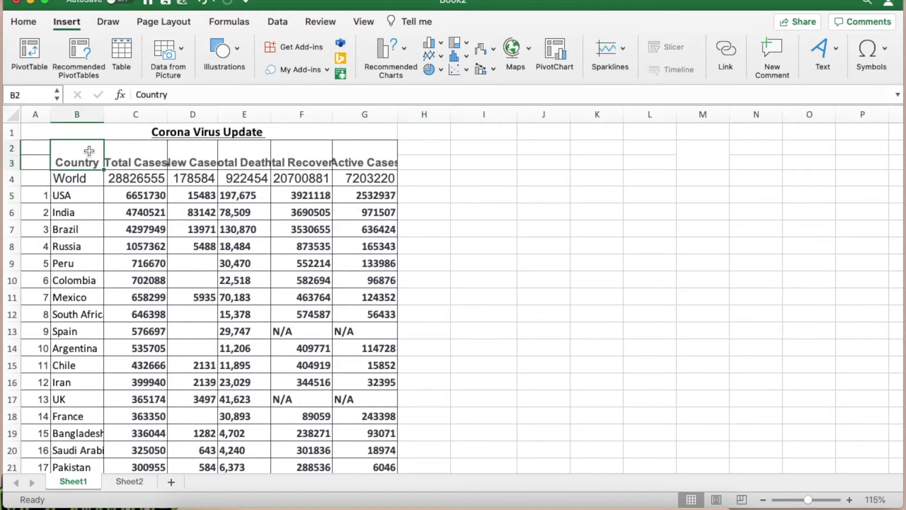
pyautogui.click(123, 131)
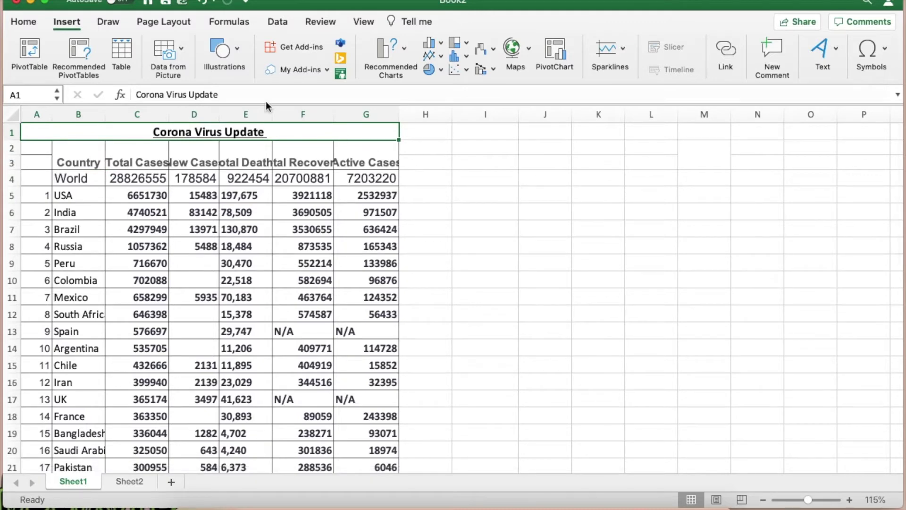
pyautogui.click(25, 22)
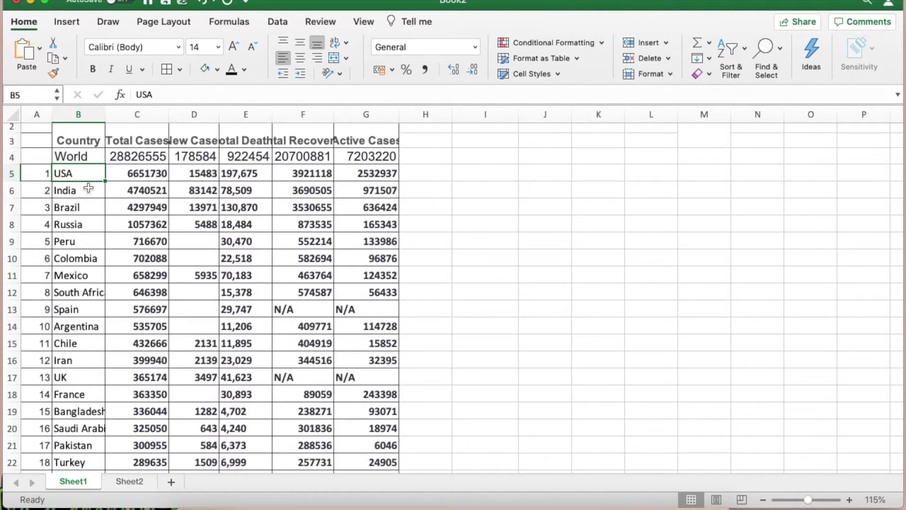
pyautogui.click(86, 190)
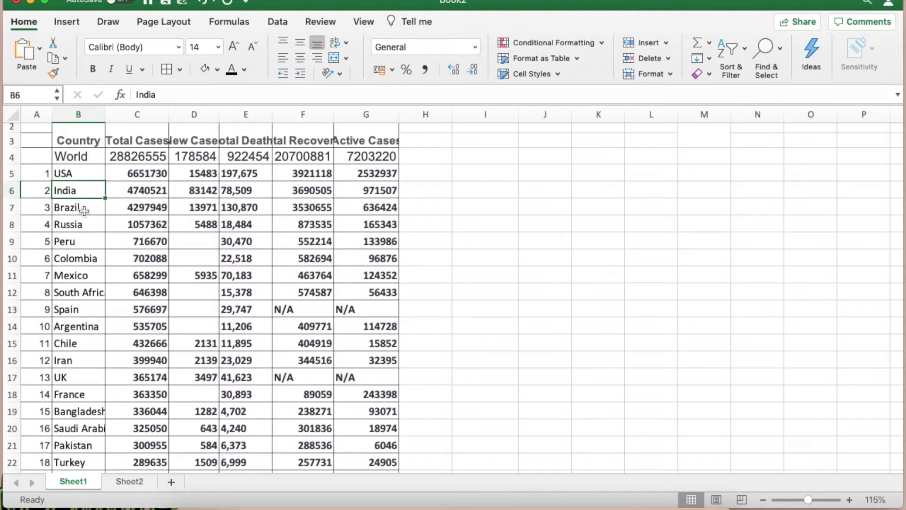
pyautogui.click(84, 207)
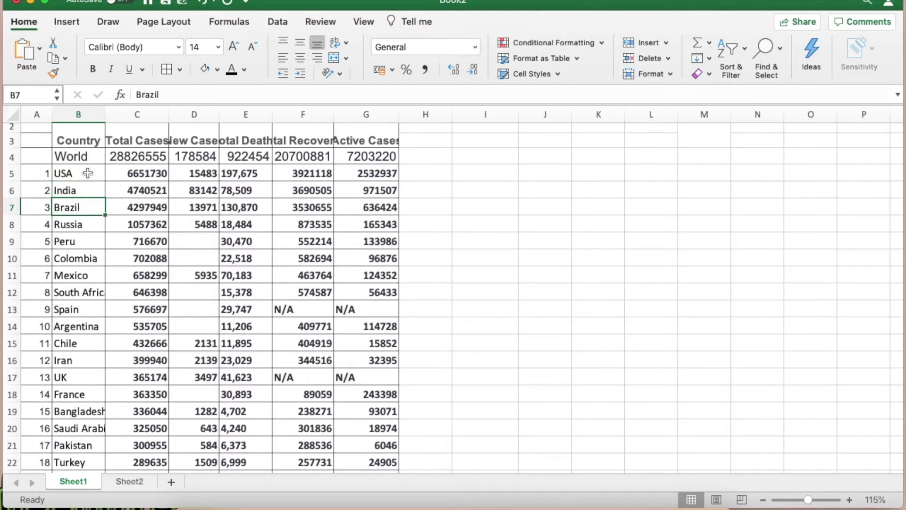
pyautogui.click(88, 174)
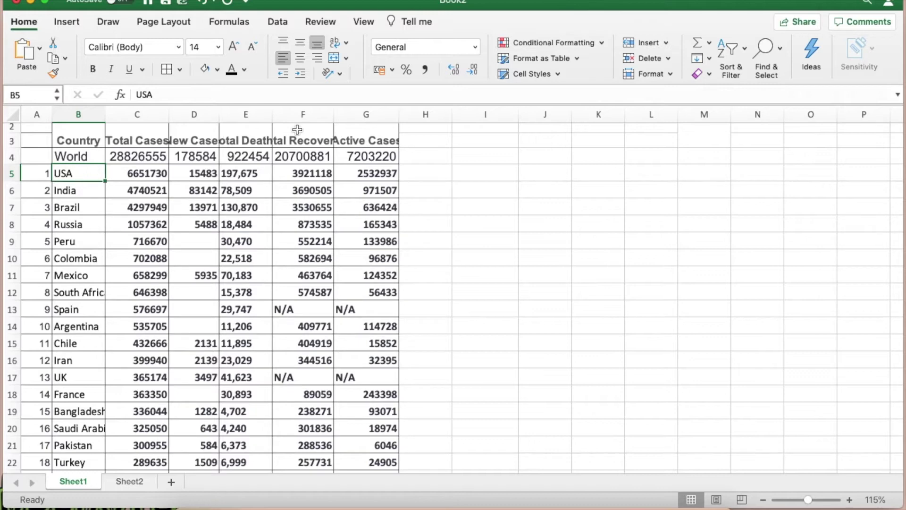
pyautogui.click(299, 74)
pyautogui.click(299, 74)
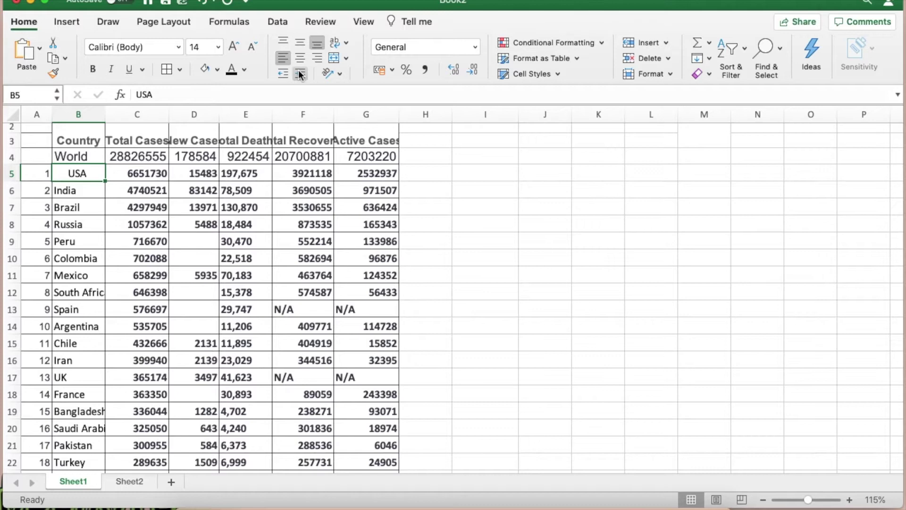
pyautogui.click(298, 74)
pyautogui.click(280, 75)
pyautogui.click(280, 75)
pyautogui.hotkey('ctrl', 'Home')
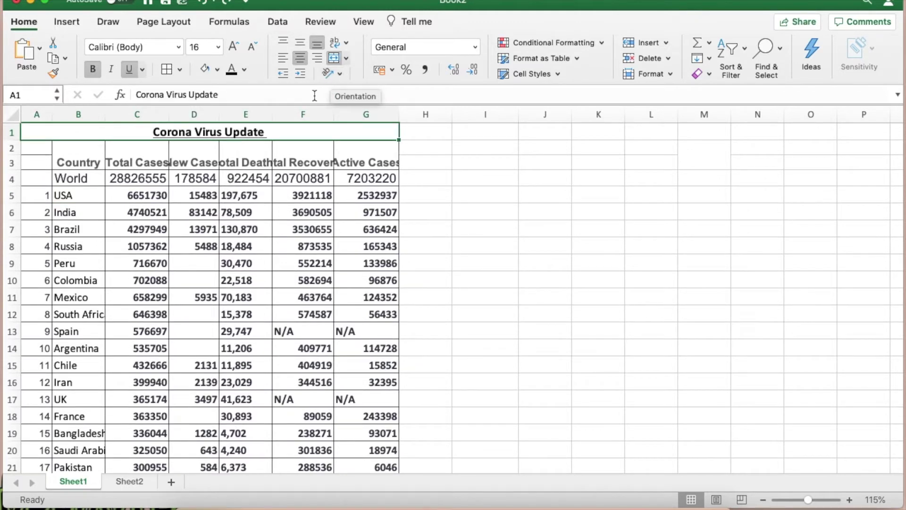
# Step: Insert a blank new column A before the table
pyautogui.click(338, 75)
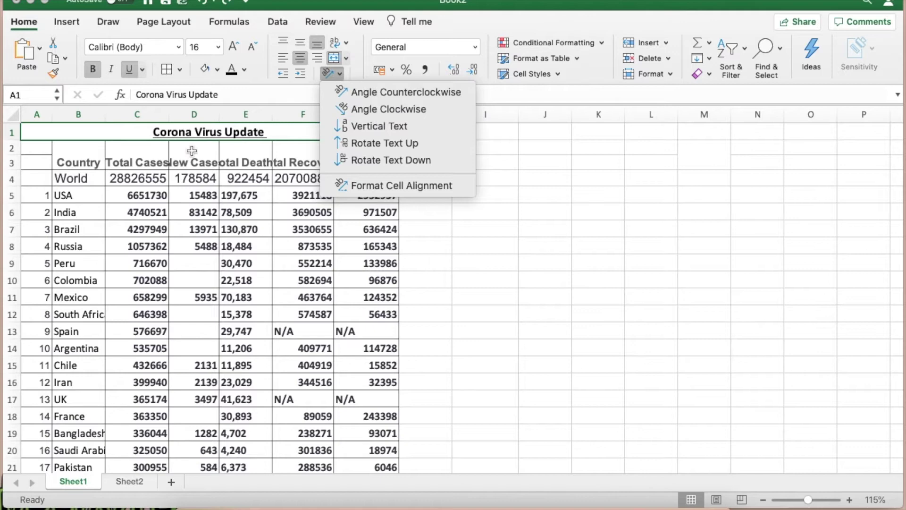
pyautogui.click(33, 117)
pyautogui.rightClick(33, 116)
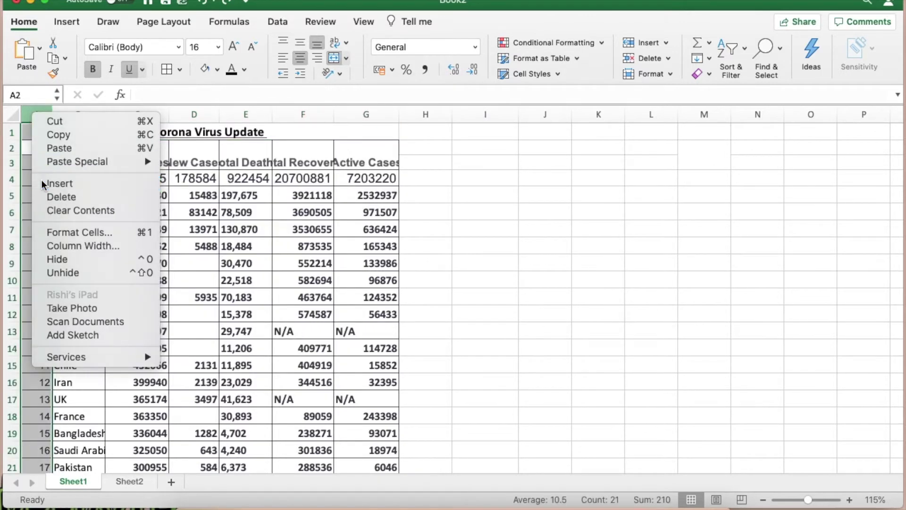
pyautogui.click(42, 184)
# Step: Copy the Corona Virus Update title text into cell A4
pyautogui.click(45, 179)
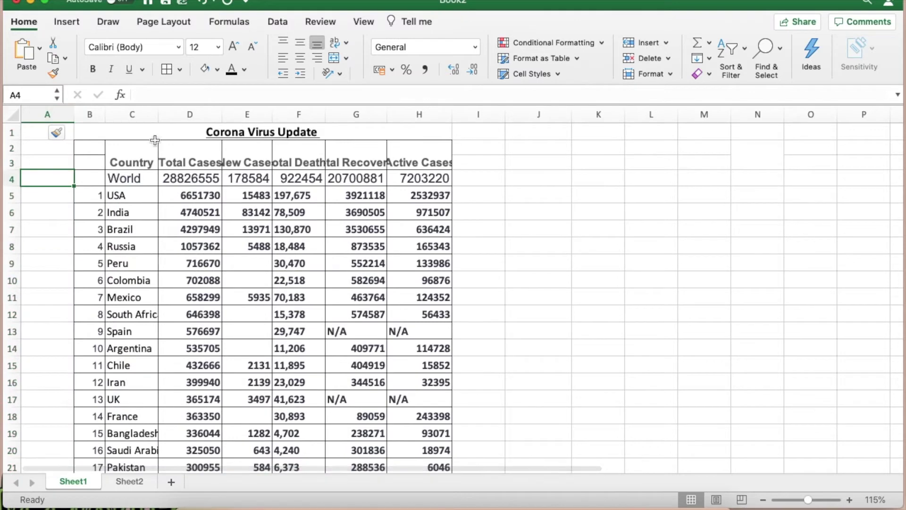
pyautogui.click(190, 133)
pyautogui.doubleClick(191, 133)
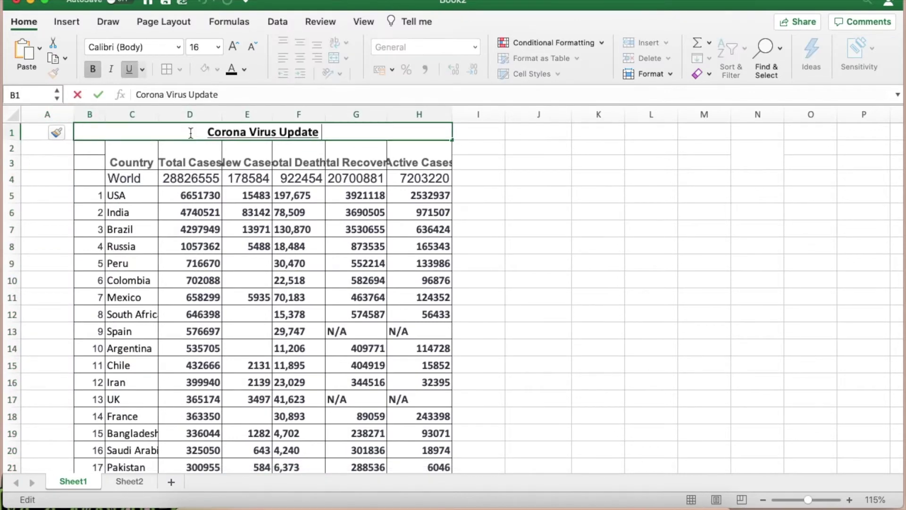
pyautogui.hotkey('alt', 'shift', 'Left')
pyautogui.hotkey('alt', 'shift', 'Left')
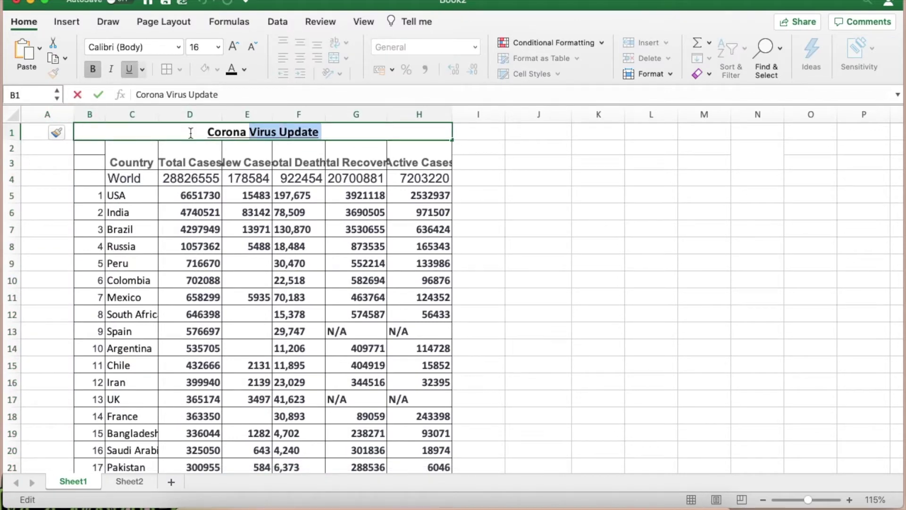
pyautogui.hotkey('alt', 'shift', 'Left')
pyautogui.press('super+c')
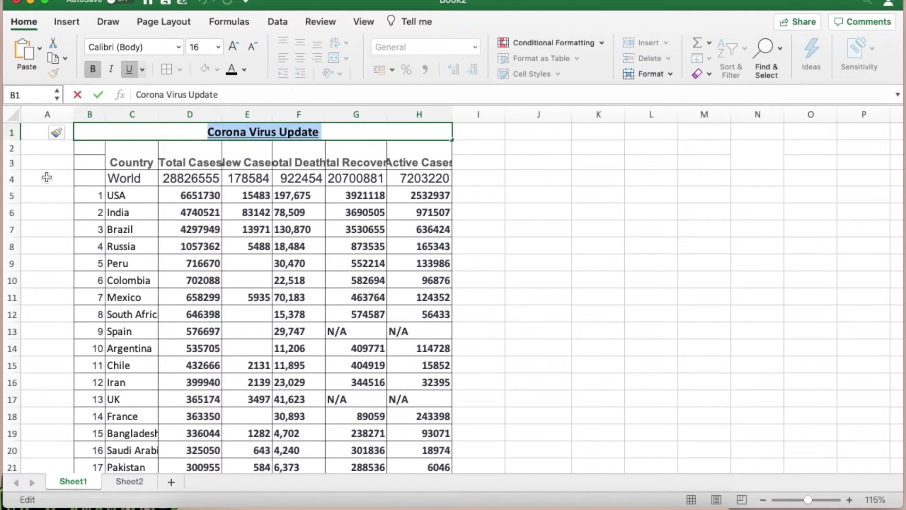
pyautogui.click(46, 177)
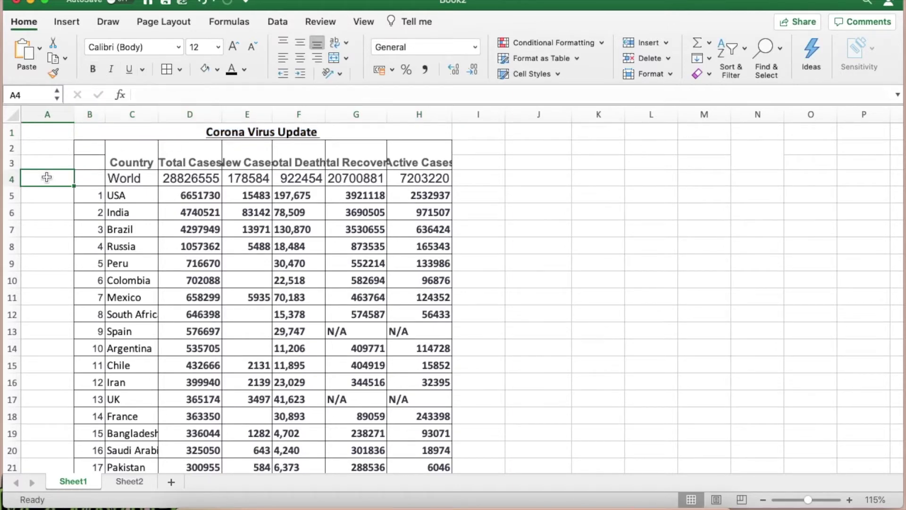
pyautogui.press('super+v')
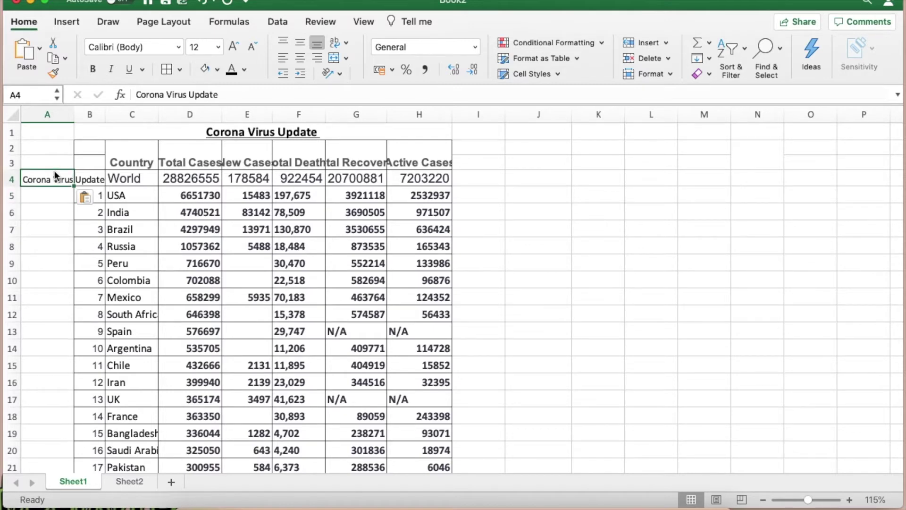
# Step: Merge A4 through A24 into one cell and set its text orientation to vertical
pyautogui.scroll(-3, 55, 174)
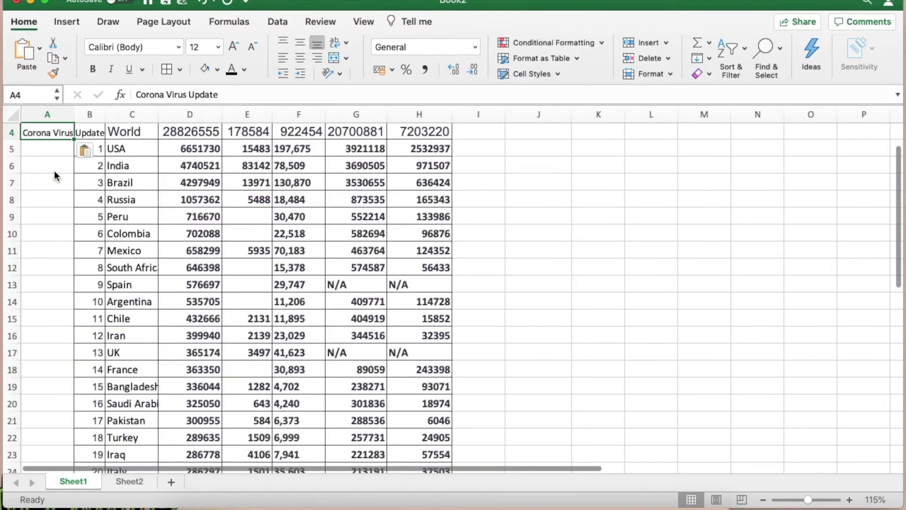
pyautogui.hotkey('shift', 'Down')
pyautogui.hotkey('shift', 'Down')
pyautogui.hotkey('shift', 'Down')
pyautogui.hotkey('shift', 'Down')
pyautogui.hotkey('shift', 'Down')
pyautogui.hotkey('shift', 'Down')
pyautogui.hotkey('shift', 'Down')
pyautogui.hotkey('shift', 'Down')
pyautogui.hotkey('shift', 'Down')
pyautogui.hotkey('shift', 'Down')
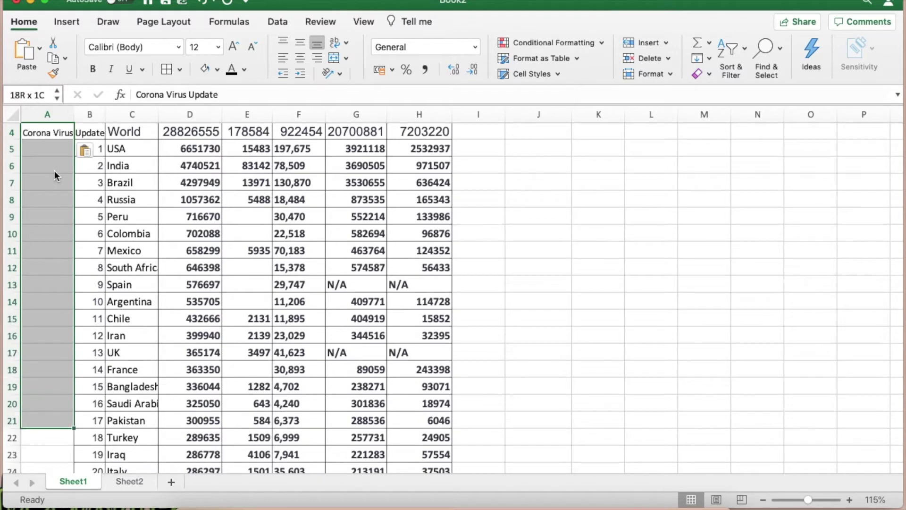
pyautogui.hotkey('shift', 'Down')
pyautogui.hotkey('shift', 'Down')
pyautogui.hotkey('shift', 'Down')
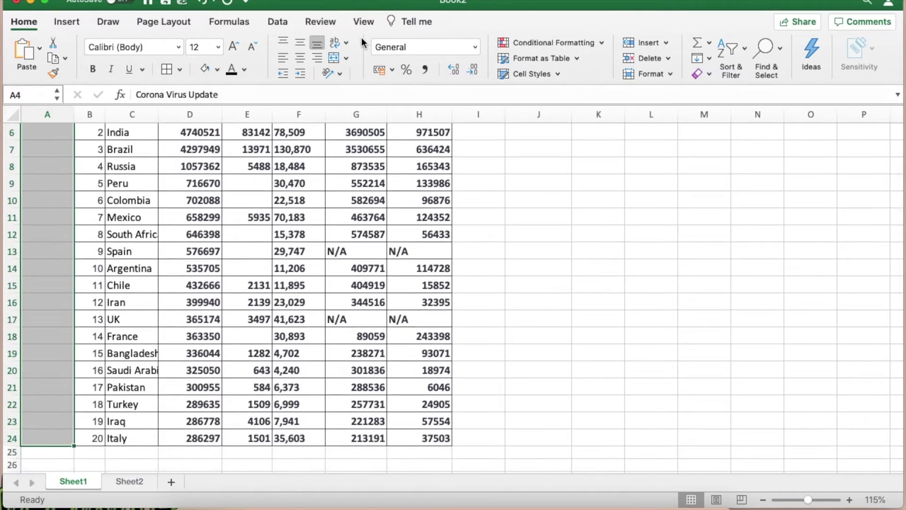
pyautogui.click(334, 58)
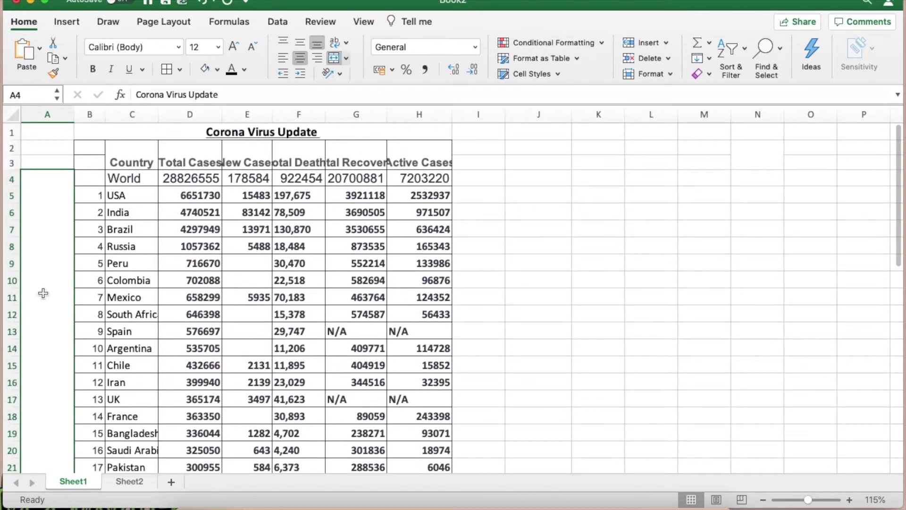
pyautogui.click(340, 74)
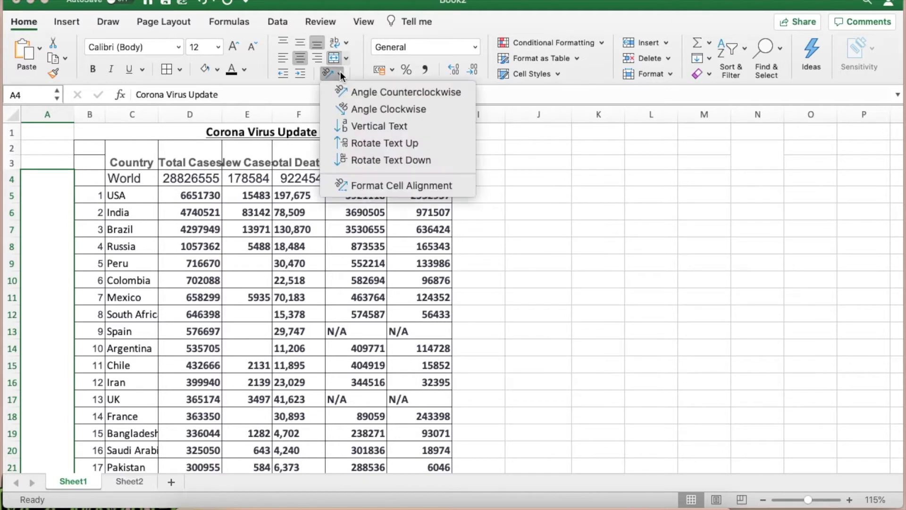
pyautogui.click(349, 122)
# Step: Narrow column A to fit the vertical Corona Virus Update label
pyautogui.scroll(-5, 157, 321)
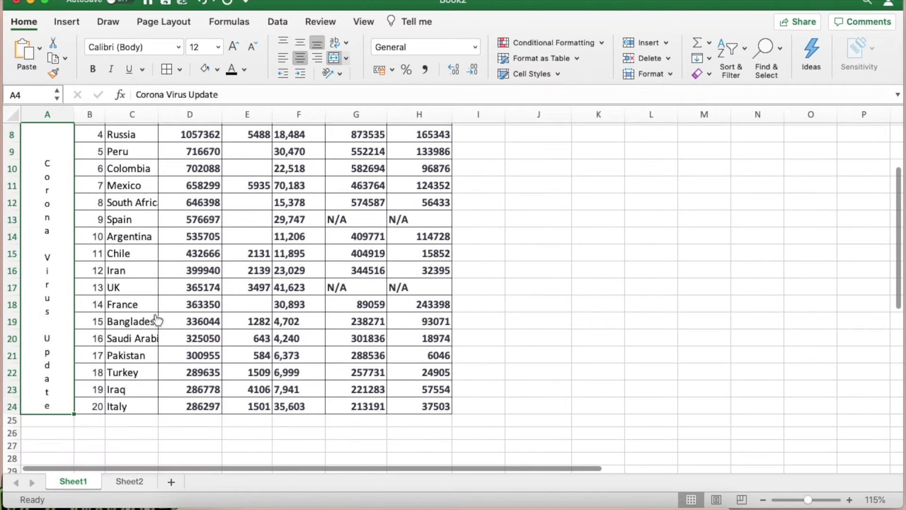
pyautogui.scroll(2, 157, 320)
pyautogui.scroll(4, 155, 316)
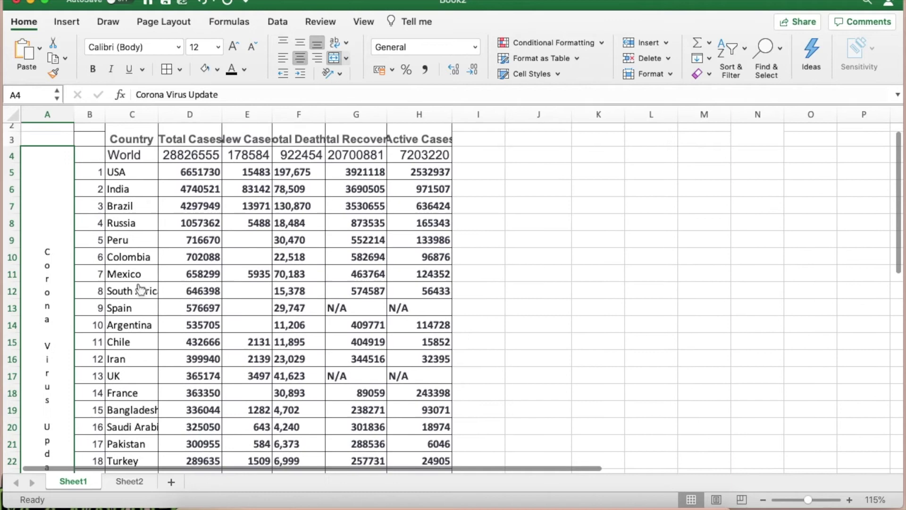
pyautogui.scroll(1, 59, 283)
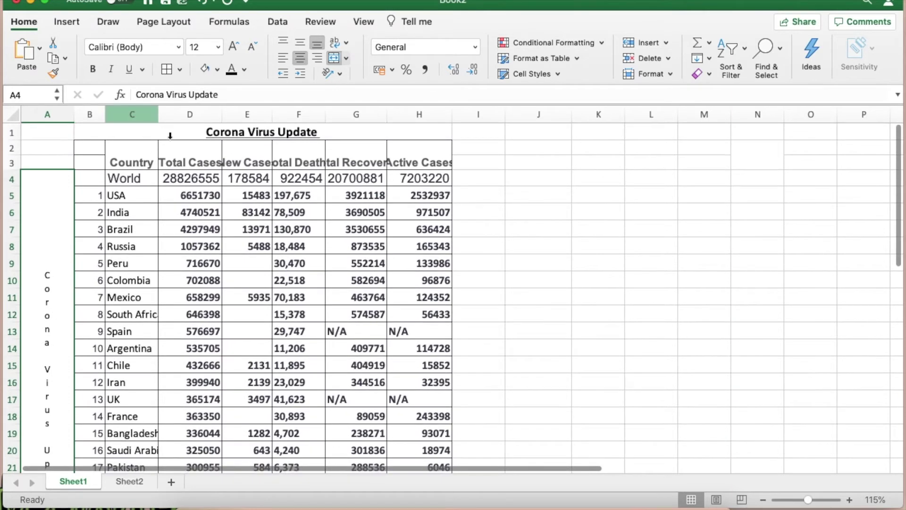
pyautogui.scroll(-1, 92, 245)
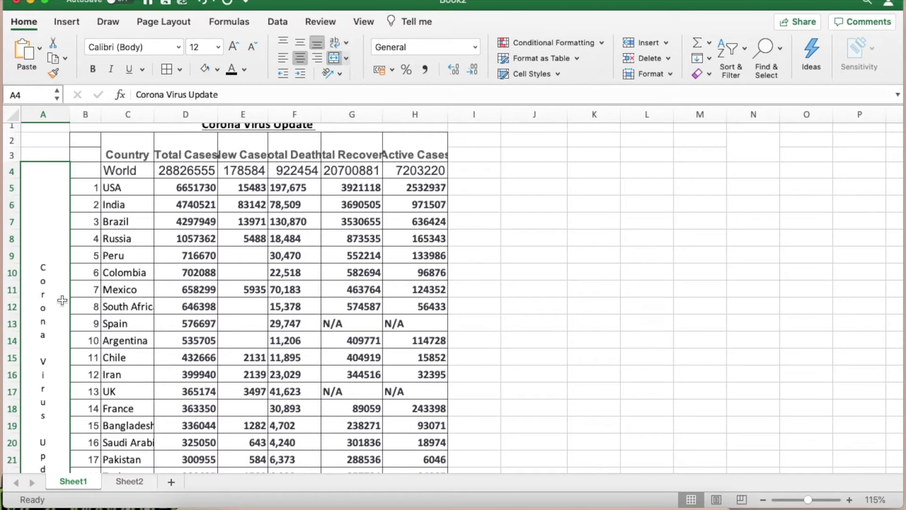
pyautogui.moveTo(69, 120); pyautogui.dragTo(37, 120)
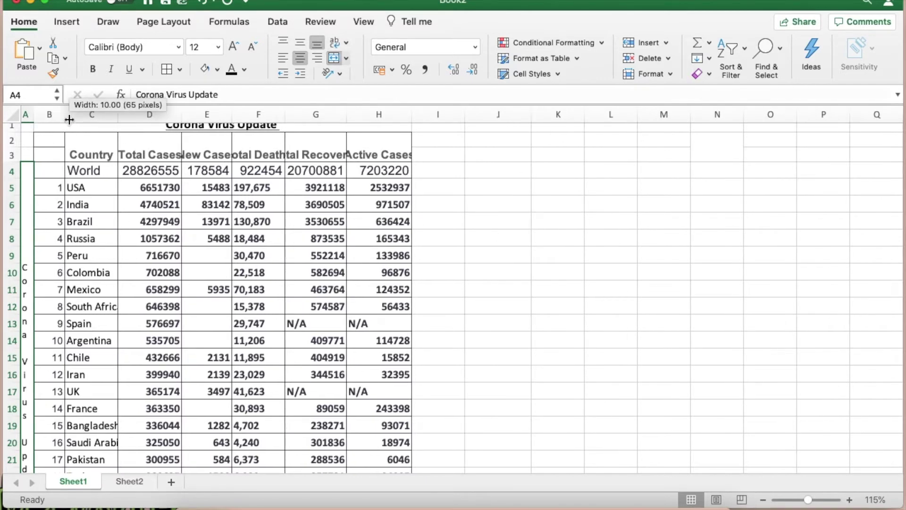
pyautogui.scroll(1, 203, 212)
pyautogui.click(154, 150)
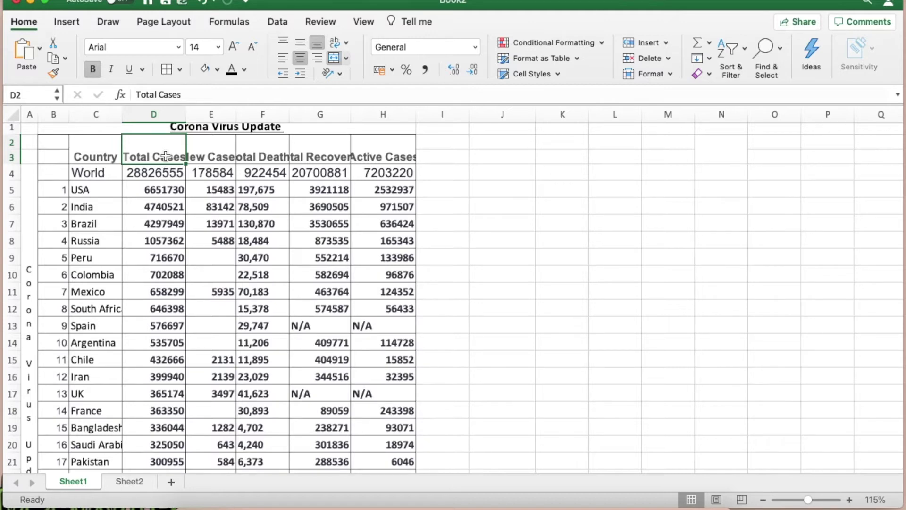
pyautogui.click(103, 155)
pyautogui.hotkey('shift', 'Right')
pyautogui.hotkey('shift', 'Right')
pyautogui.hotkey('shift', 'Right')
pyautogui.hotkey('shift', 'Right')
pyautogui.hotkey('shift', 'Right')
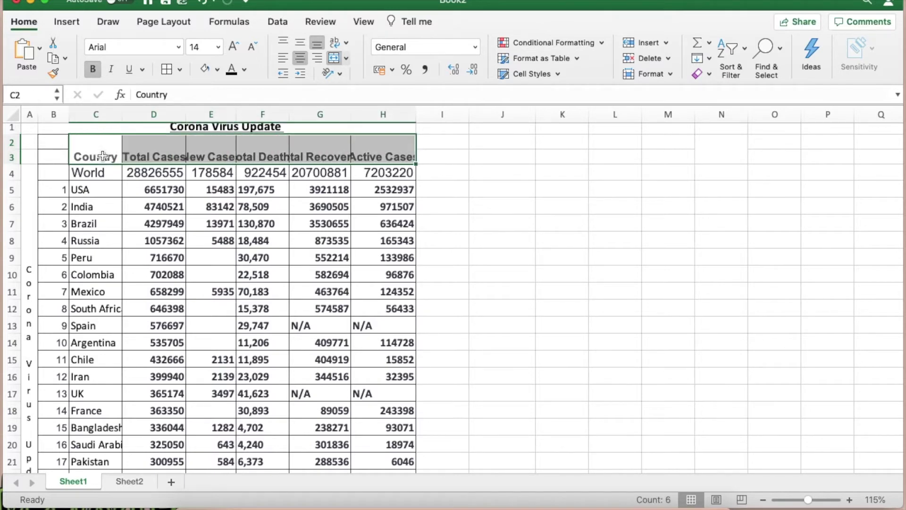
pyautogui.click(336, 44)
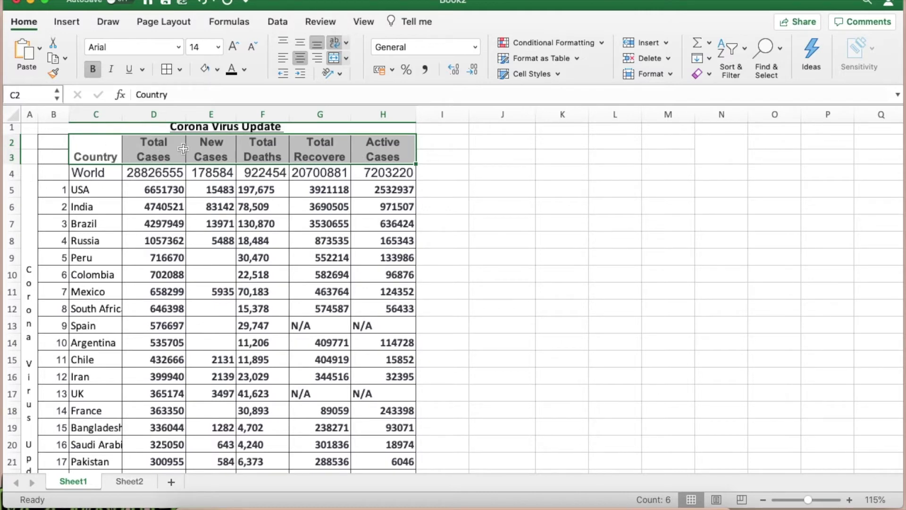
pyautogui.click(428, 172)
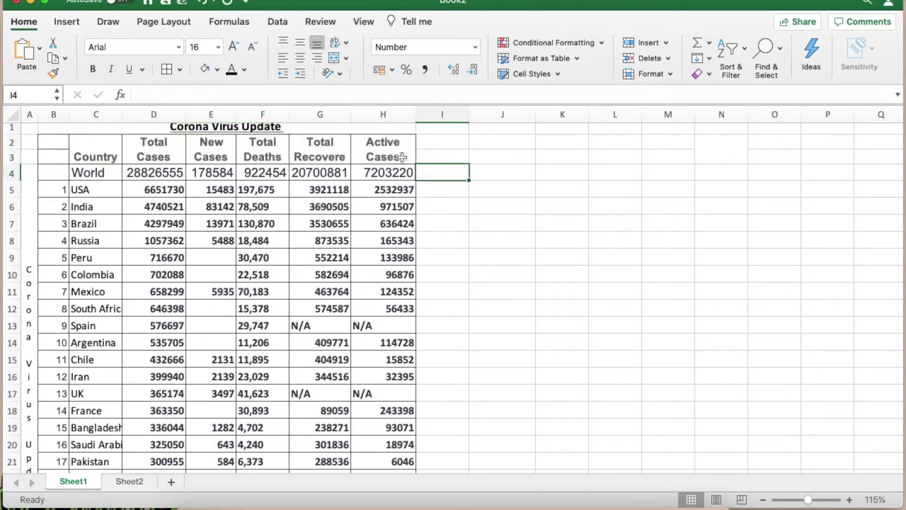
pyautogui.click(474, 46)
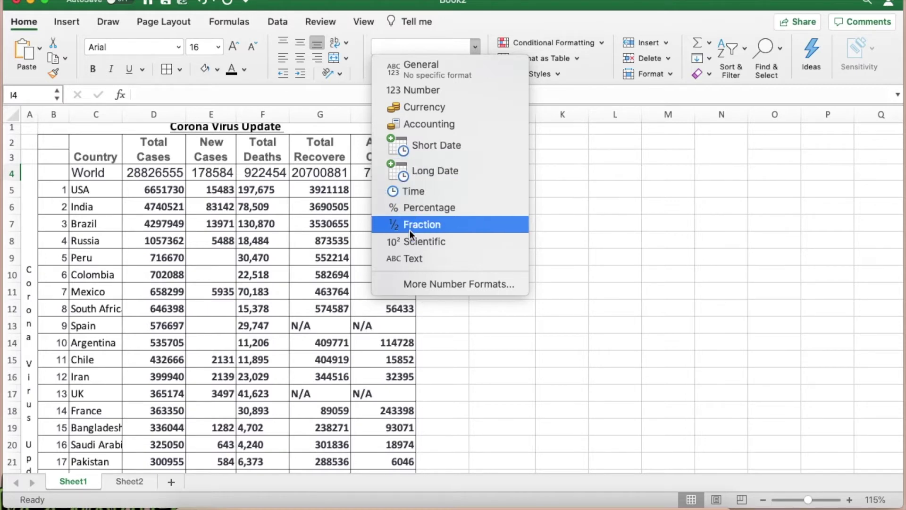
pyautogui.click(616, 171)
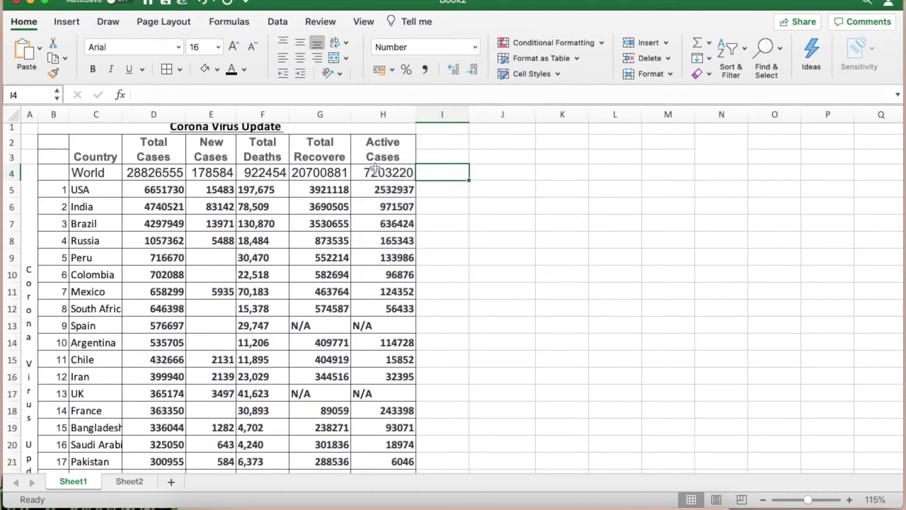
pyautogui.click(386, 189)
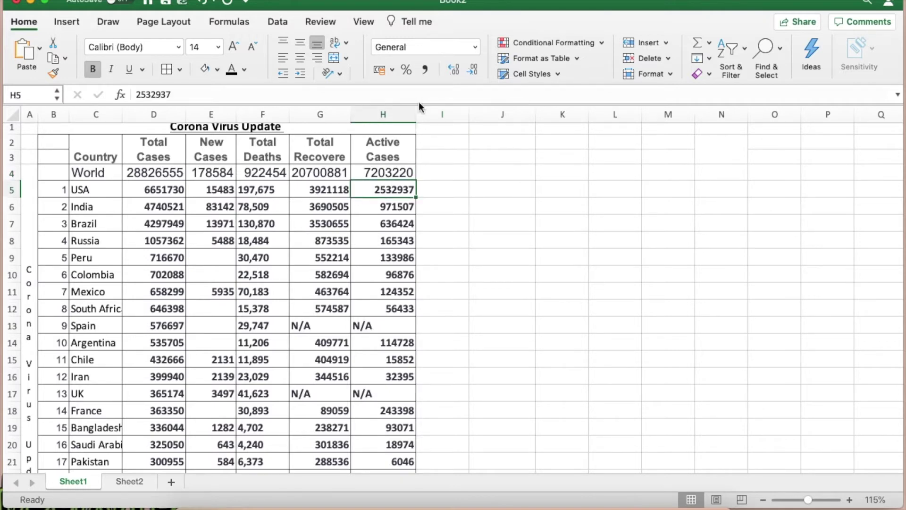
# Step: Apply Comma Style to H5, widen column H, and show one decimal (2,532,937.0)
pyautogui.click(424, 71)
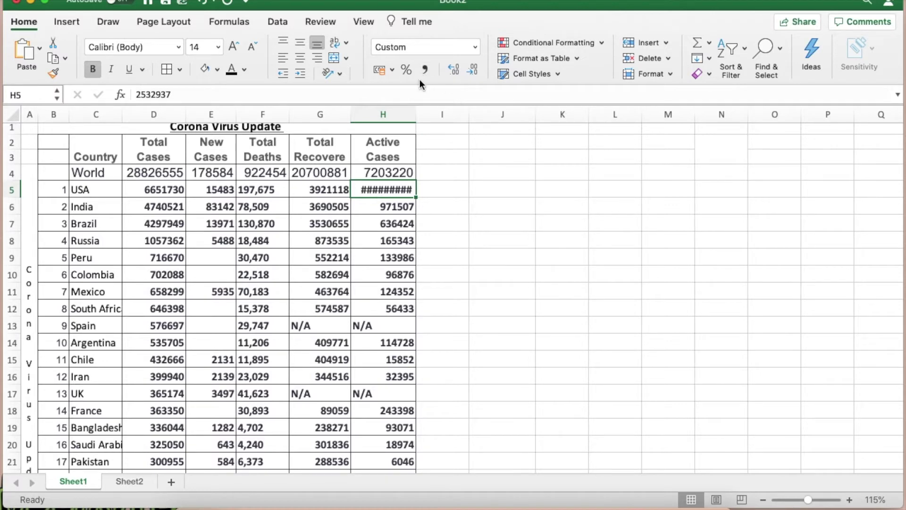
pyautogui.moveTo(414, 115); pyautogui.dragTo(424, 115)
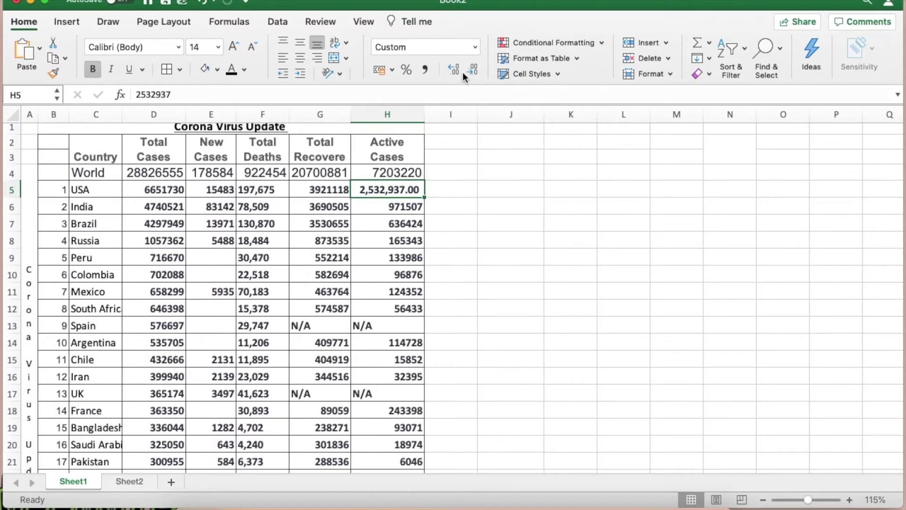
pyautogui.click(466, 67)
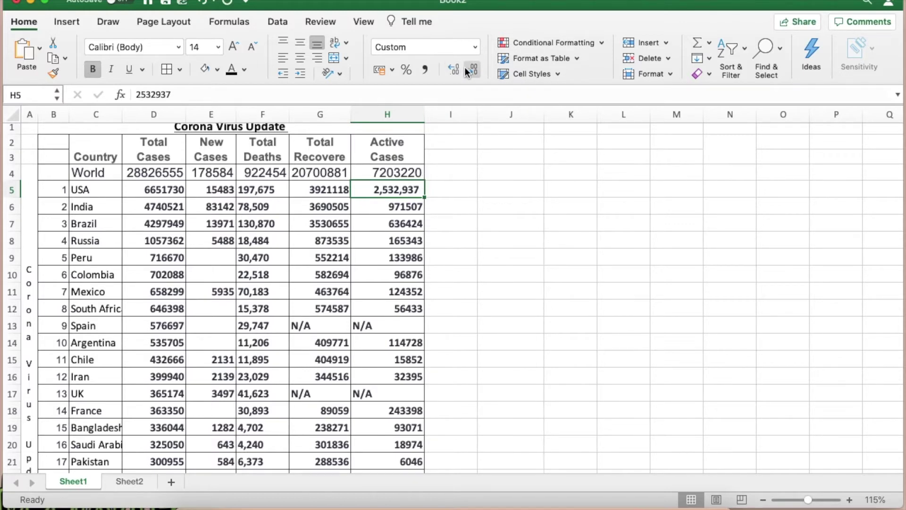
pyautogui.click(454, 69)
pyautogui.click(454, 69)
pyautogui.click(470, 69)
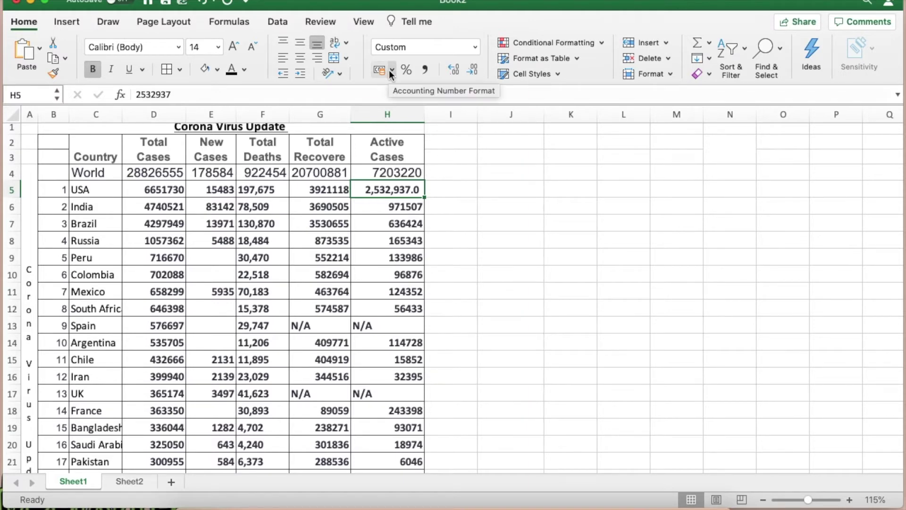
pyautogui.click(432, 47)
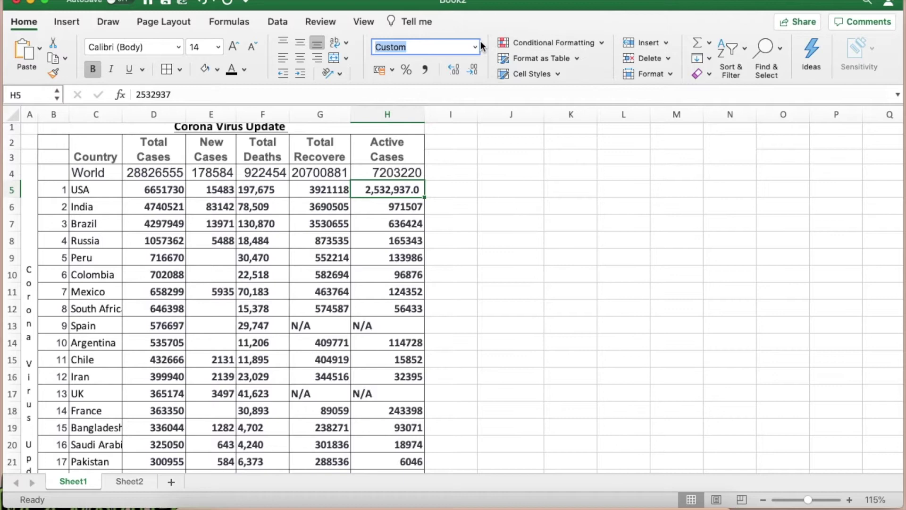
pyautogui.click(475, 47)
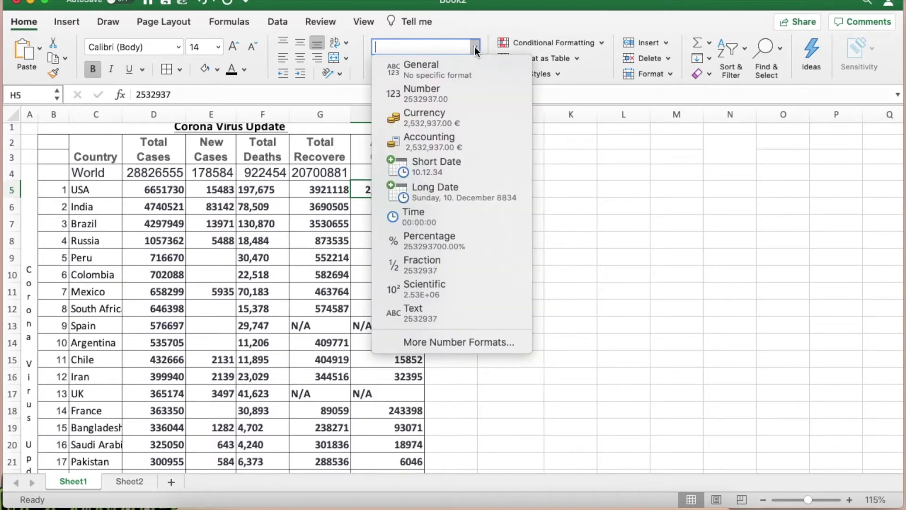
pyautogui.click(475, 47)
pyautogui.click(392, 69)
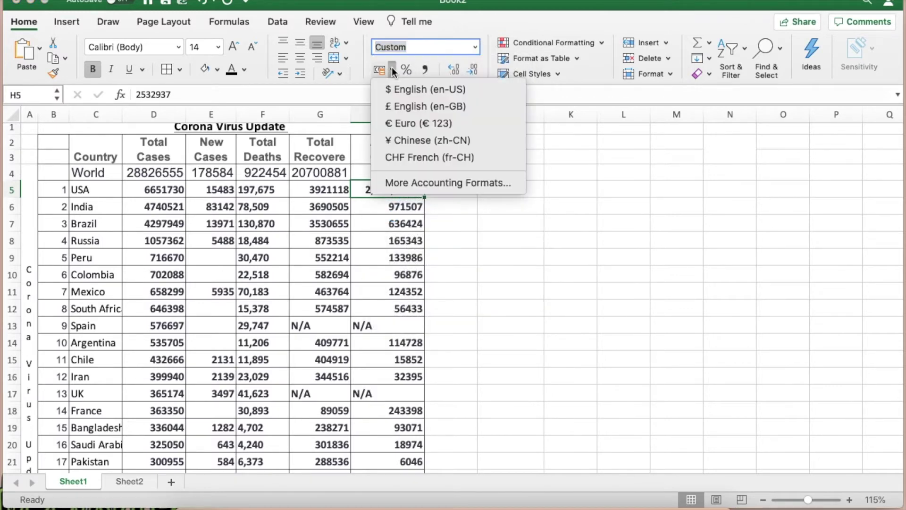
pyautogui.click(406, 125)
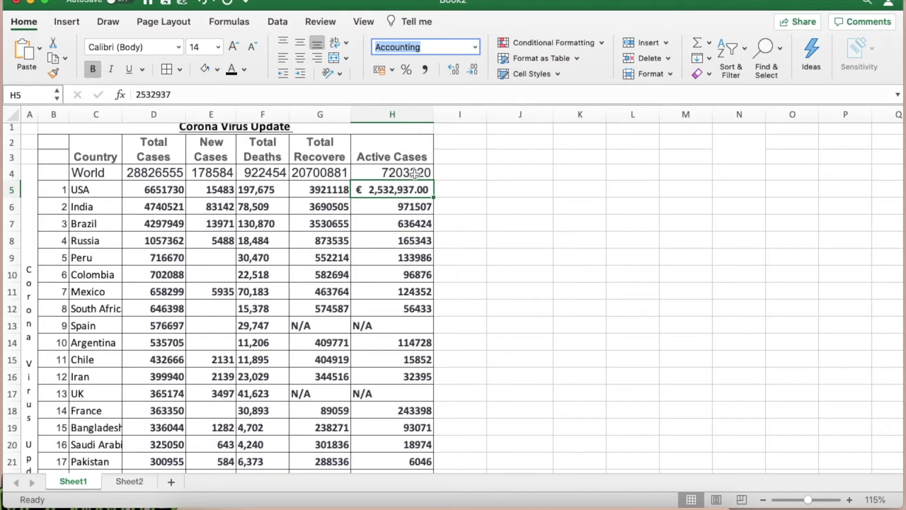
pyautogui.click(376, 204)
pyautogui.click(392, 69)
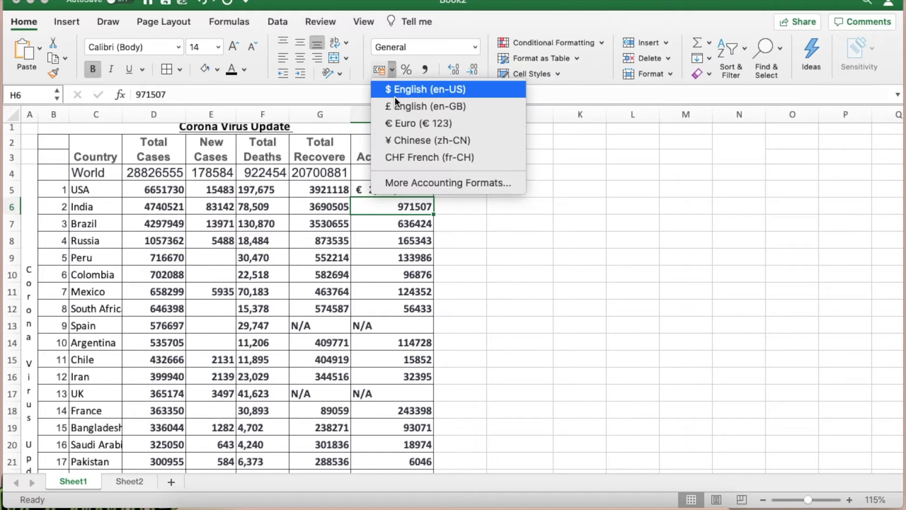
pyautogui.click(399, 92)
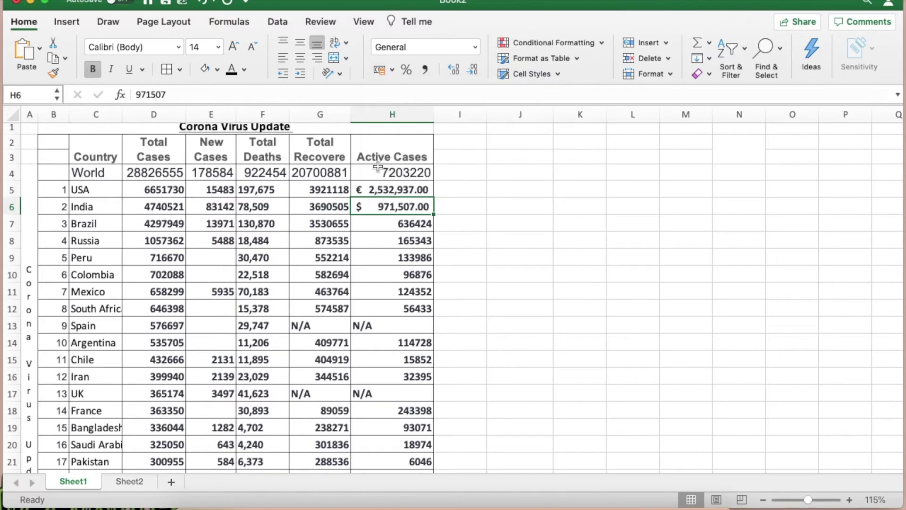
pyautogui.click(393, 68)
pyautogui.click(408, 112)
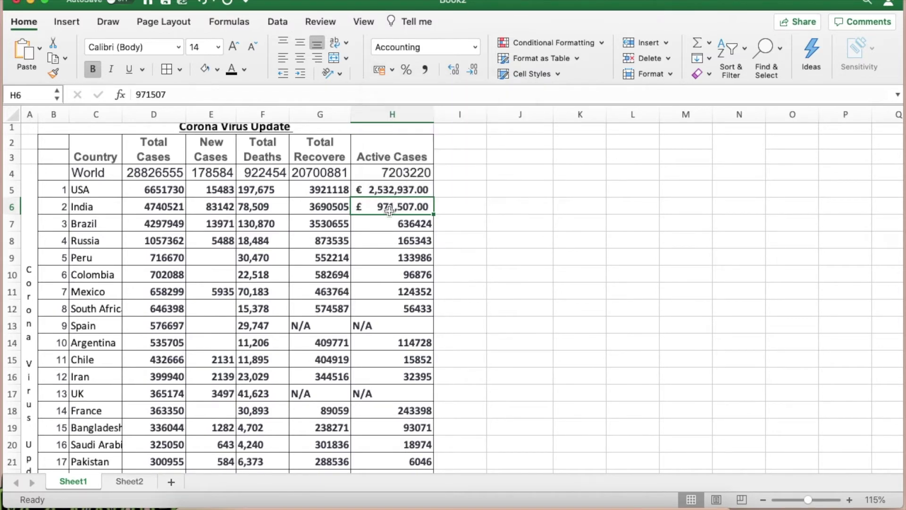
pyautogui.press('super+z')
pyautogui.press('super+z')
pyautogui.press('super+z')
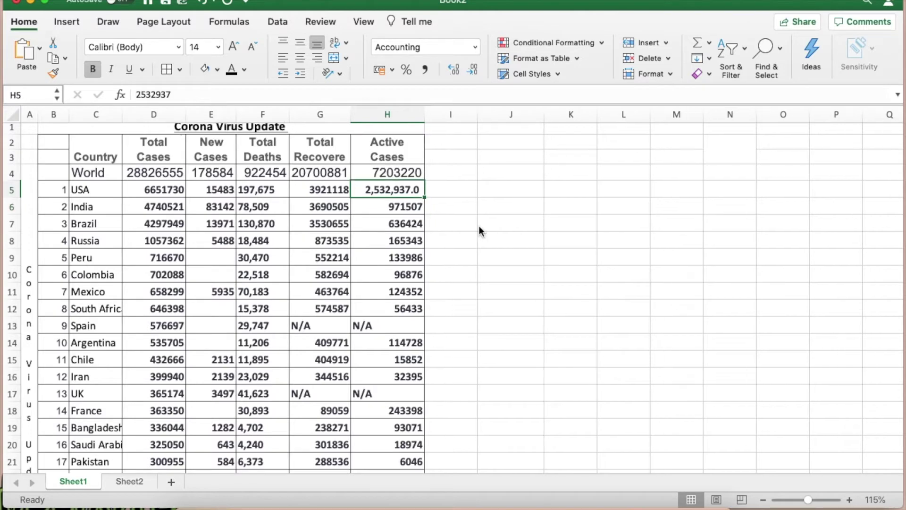
# Step: Select the header cells C2:H3 and turn on Filter from Sort & Filter
pyautogui.click(456, 174)
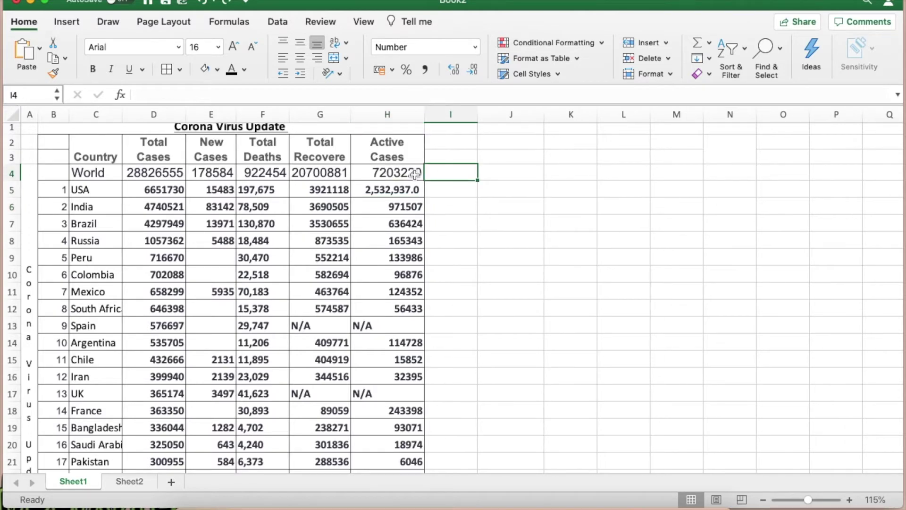
pyautogui.click(97, 156)
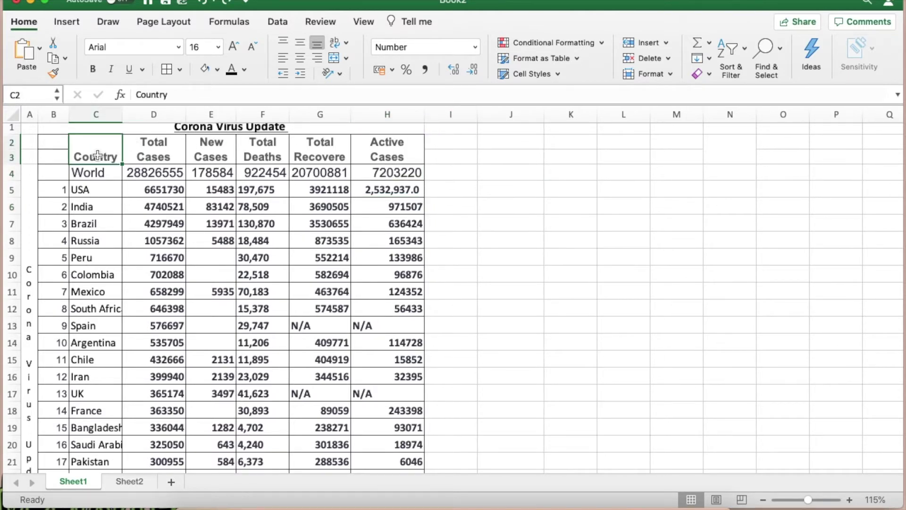
pyautogui.hotkey('shift', 'Right')
pyautogui.hotkey('shift', 'Right')
pyautogui.hotkey('shift', 'Right')
pyautogui.hotkey('shift', 'Right')
pyautogui.hotkey('shift', 'Right')
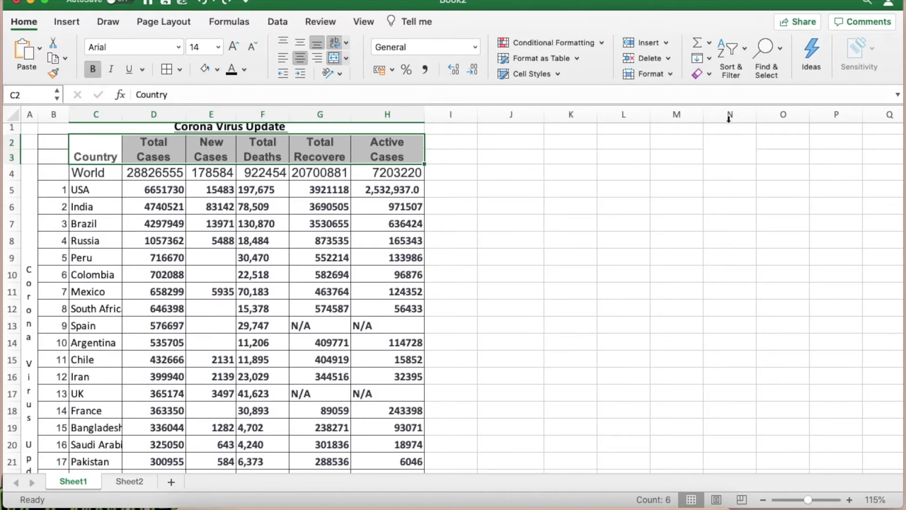
pyautogui.click(738, 50)
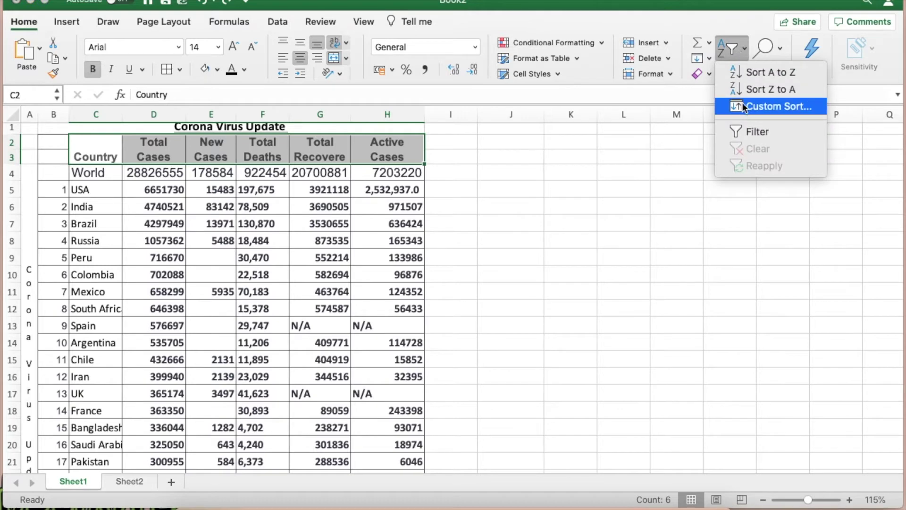
pyautogui.click(743, 127)
# Step: Check the Country filter dropdown and close it without changing anything
pyautogui.click(576, 157)
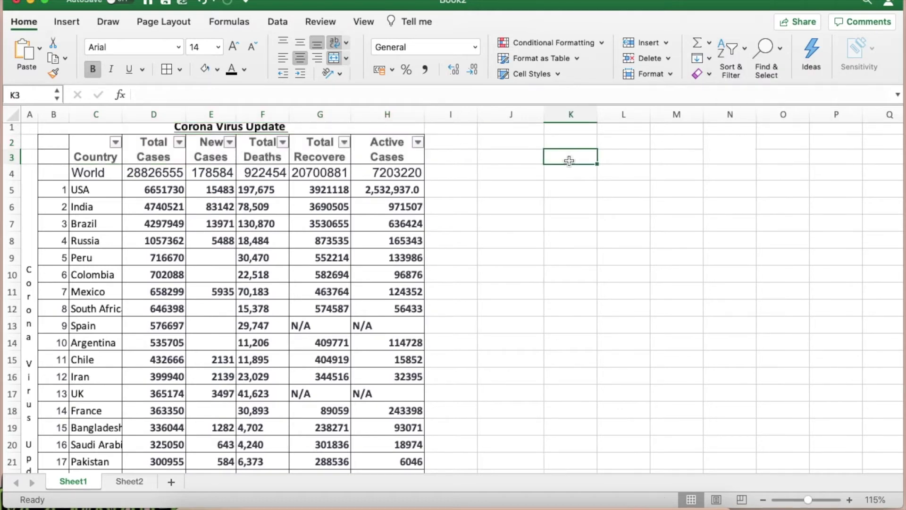
pyautogui.click(115, 142)
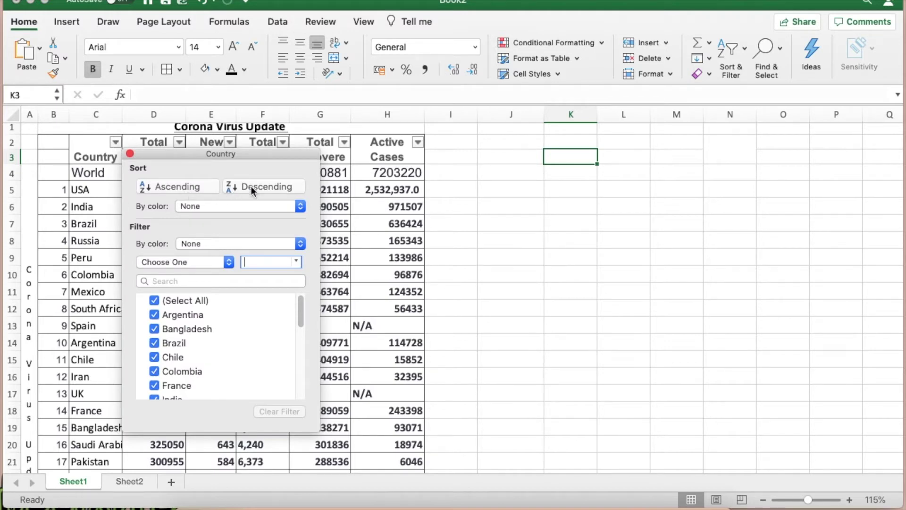
pyautogui.click(386, 189)
pyautogui.click(169, 151)
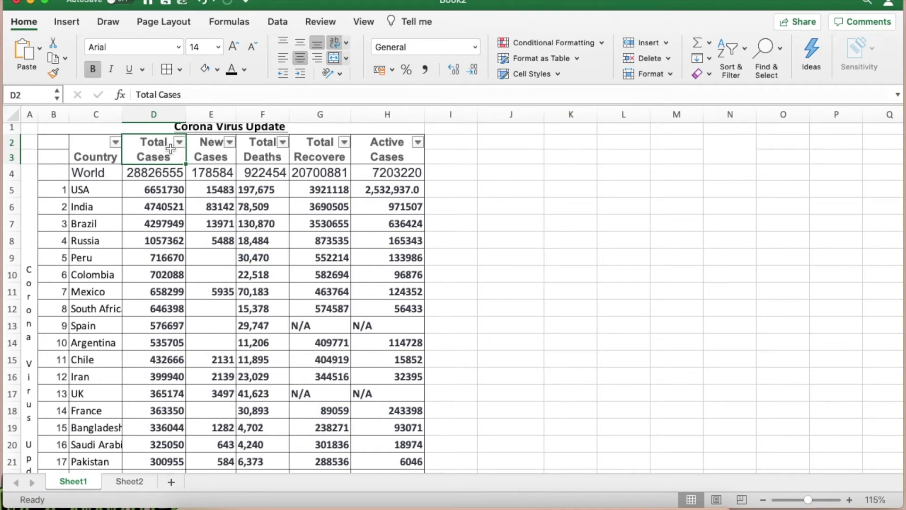
pyautogui.scroll(-1, 538, 208)
pyautogui.click(523, 212)
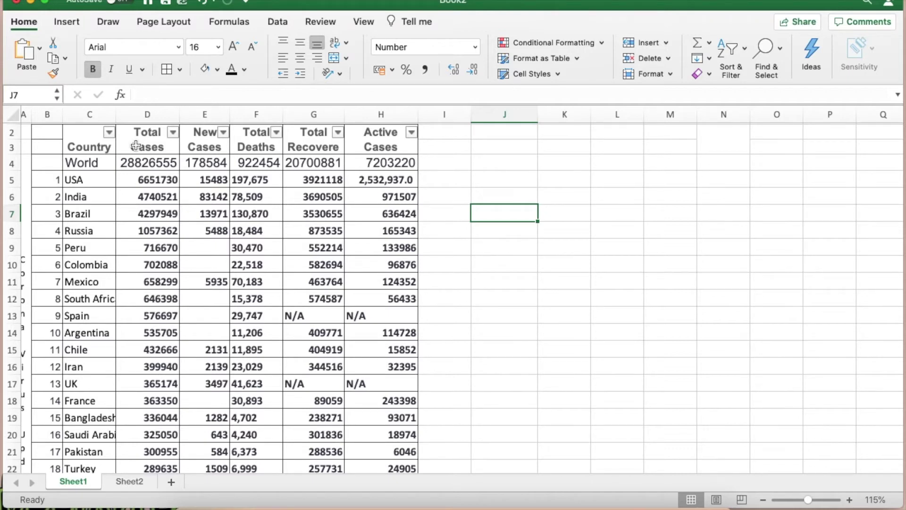
# Step: Insert an empty clustered column chart from the Insert tab
pyautogui.click(65, 24)
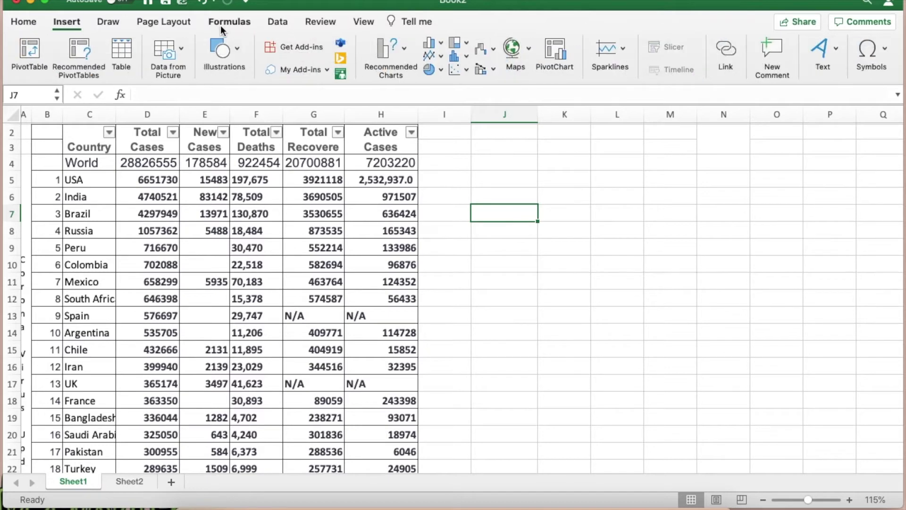
pyautogui.click(441, 42)
pyautogui.scroll(-1, 474, 191)
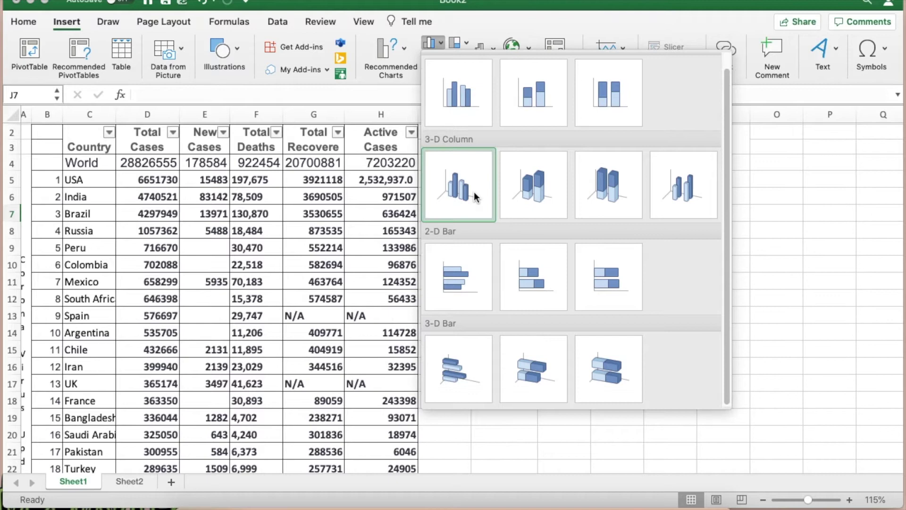
pyautogui.scroll(1, 474, 192)
pyautogui.click(367, 78)
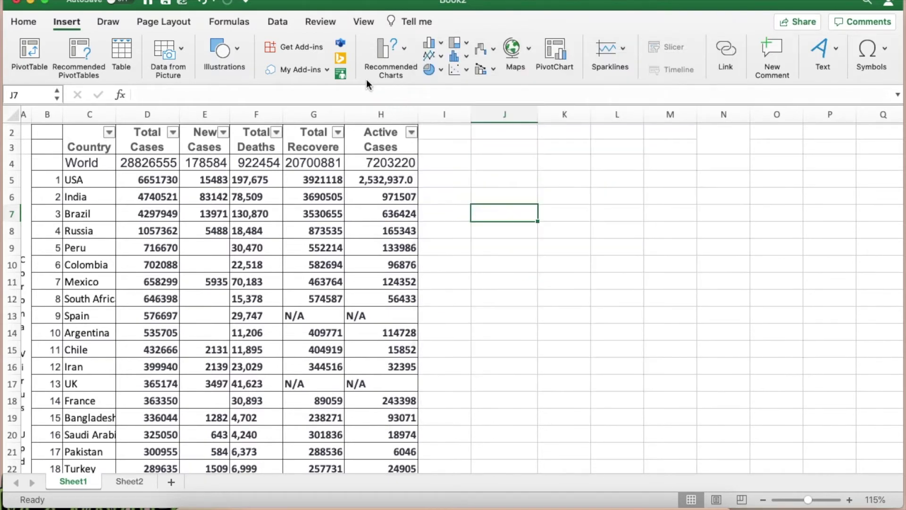
pyautogui.click(432, 44)
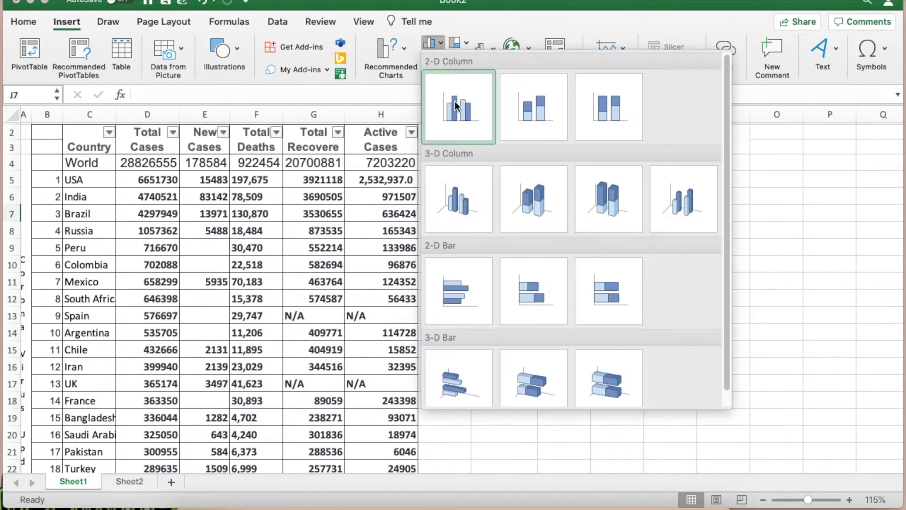
pyautogui.click(456, 105)
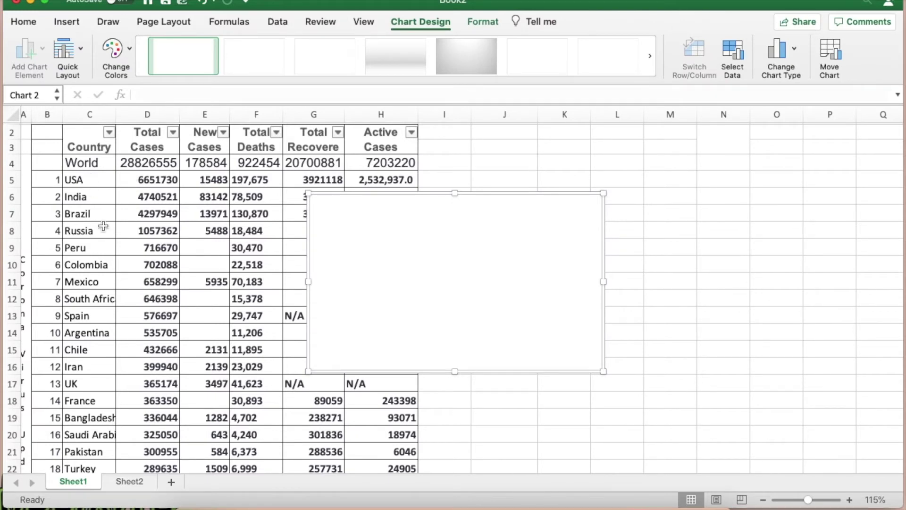
# Step: Undo the empty chart and toggle the header filters with Ctrl+Shift+L
pyautogui.click(430, 140)
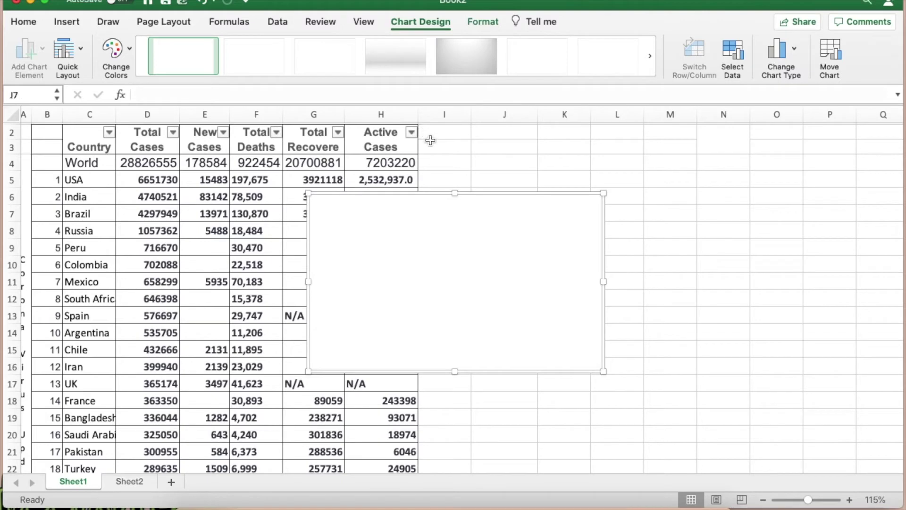
pyautogui.click(488, 150)
pyautogui.hotkey('ctrl', 'z')
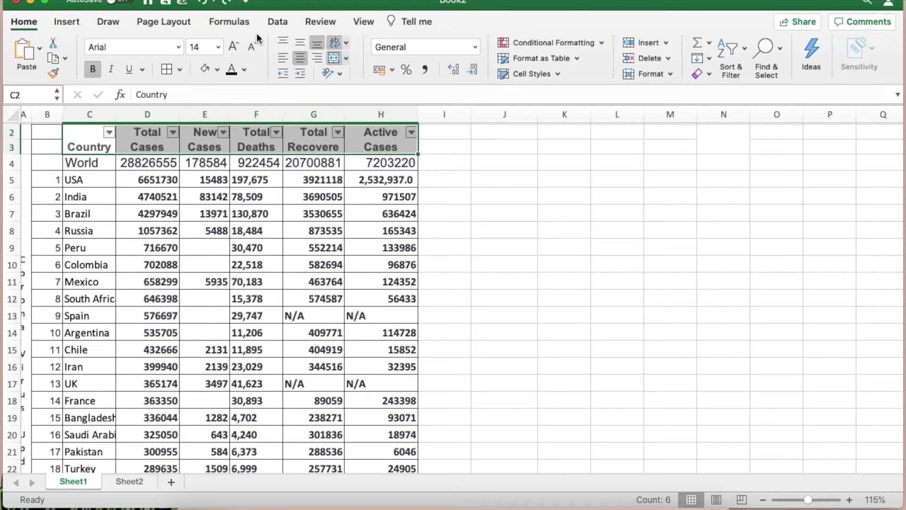
pyautogui.hotkey('ctrl', 'shift', 'l')
# Step: Select the country and total cases data C5:D24, USA through Italy
pyautogui.click(85, 173)
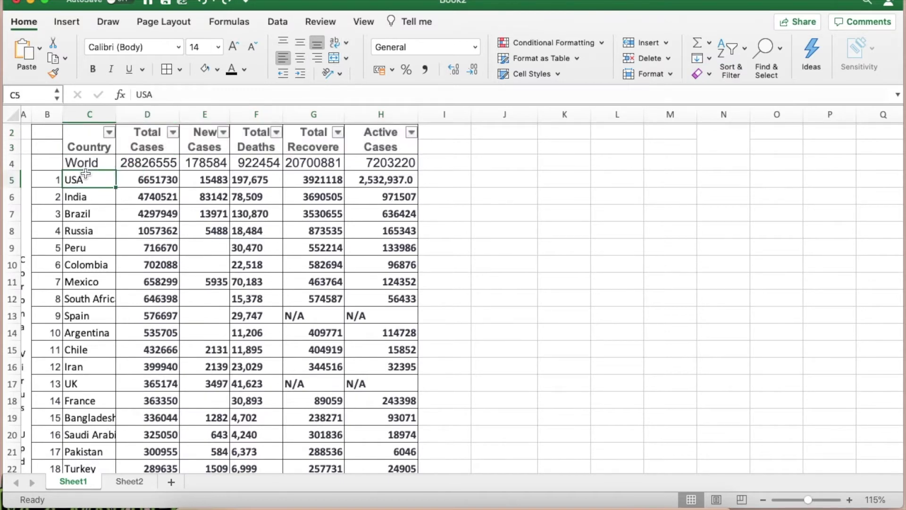
pyautogui.hotkey('shift', 'Right')
pyautogui.hotkey('shift', 'Down')
pyautogui.hotkey('shift', 'Down')
pyautogui.hotkey('shift', 'Down')
pyautogui.hotkey('shift', 'Down')
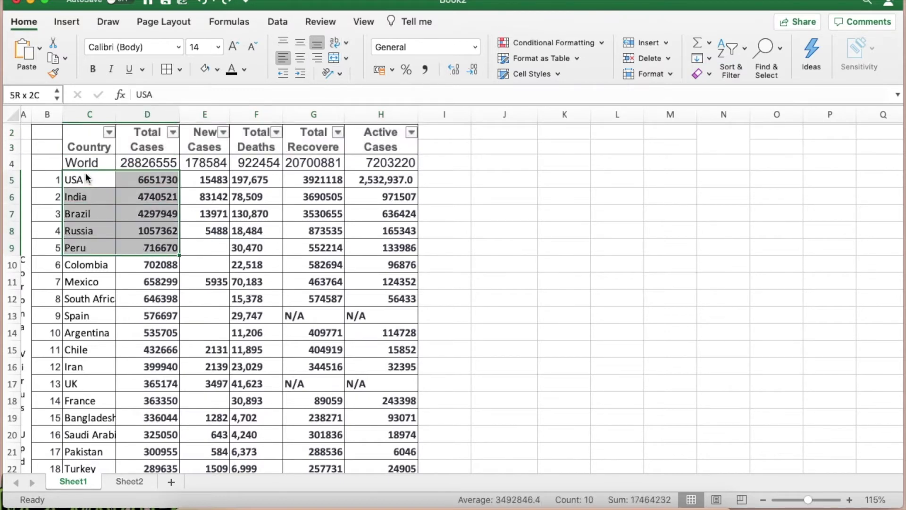
pyautogui.hotkey('shift', 'Down')
pyautogui.hotkey('shift', 'Down')
pyautogui.hotkey('shift', 'Down')
pyautogui.hotkey('shift', 'Down')
pyautogui.hotkey('shift', 'Down')
pyautogui.hotkey('shift', 'Down')
pyautogui.hotkey('shift', 'Down')
pyautogui.hotkey('shift', 'Down')
pyautogui.hotkey('shift', 'Down')
pyautogui.hotkey('shift', 'Down')
pyautogui.hotkey('shift', 'Down')
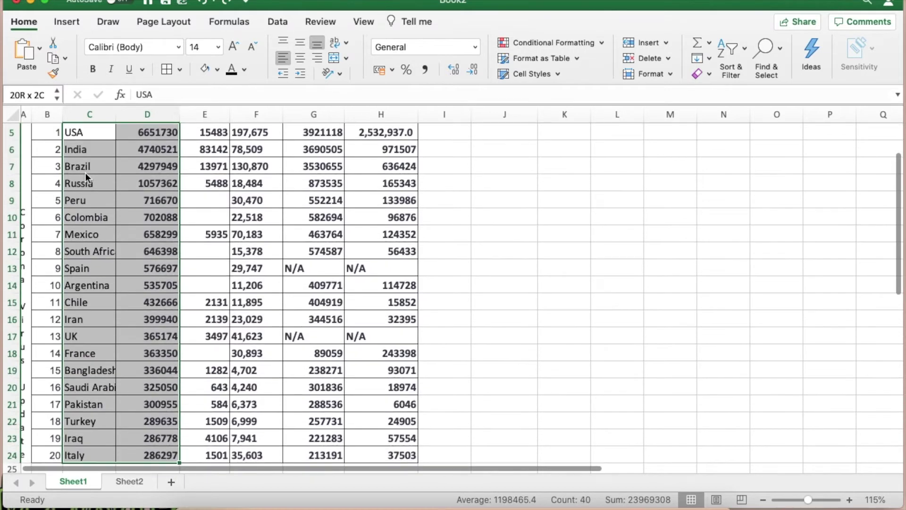
# Step: Insert a Clustered Column chart of the selection from Recommended Charts
pyautogui.click(65, 22)
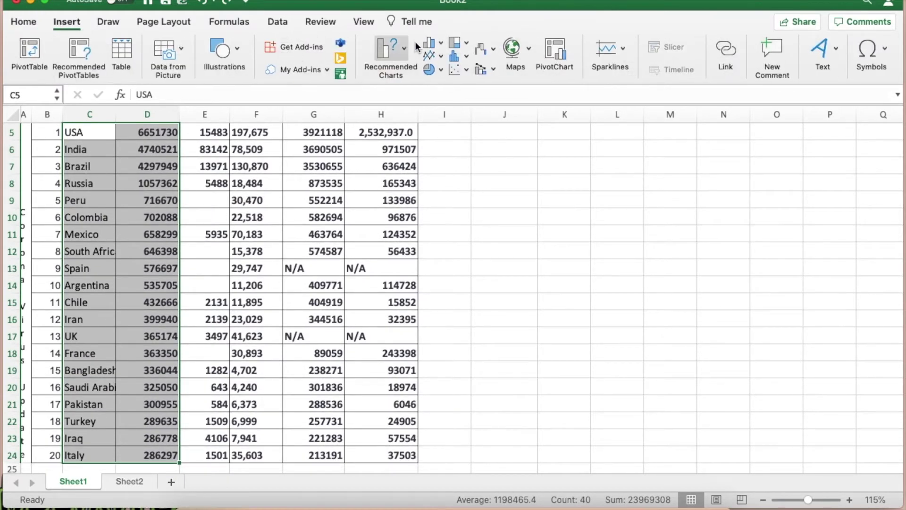
pyautogui.click(402, 50)
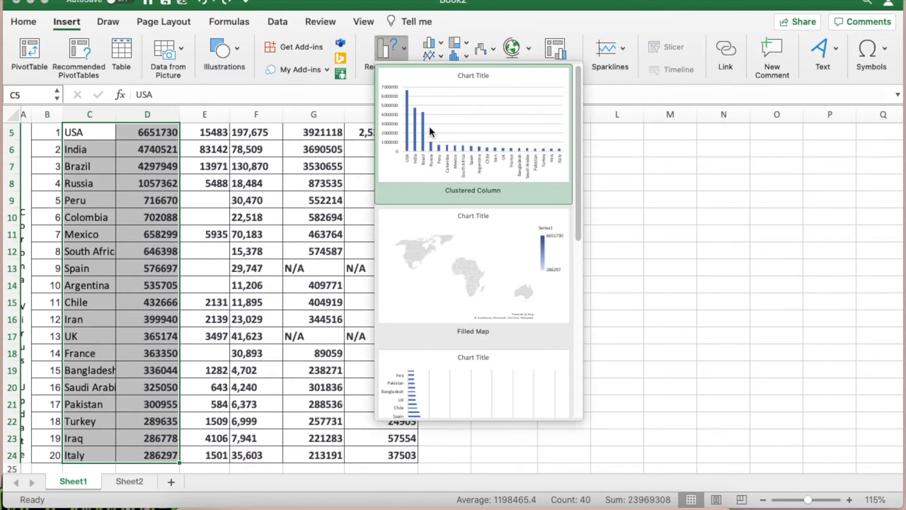
pyautogui.scroll(-2, 435, 263)
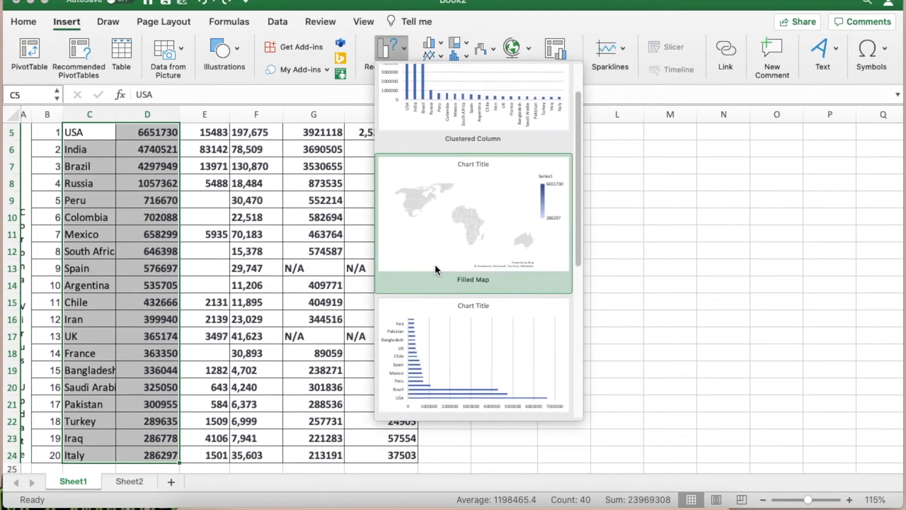
pyautogui.scroll(-3, 449, 298)
pyautogui.scroll(-3, 448, 299)
pyautogui.scroll(-2, 448, 299)
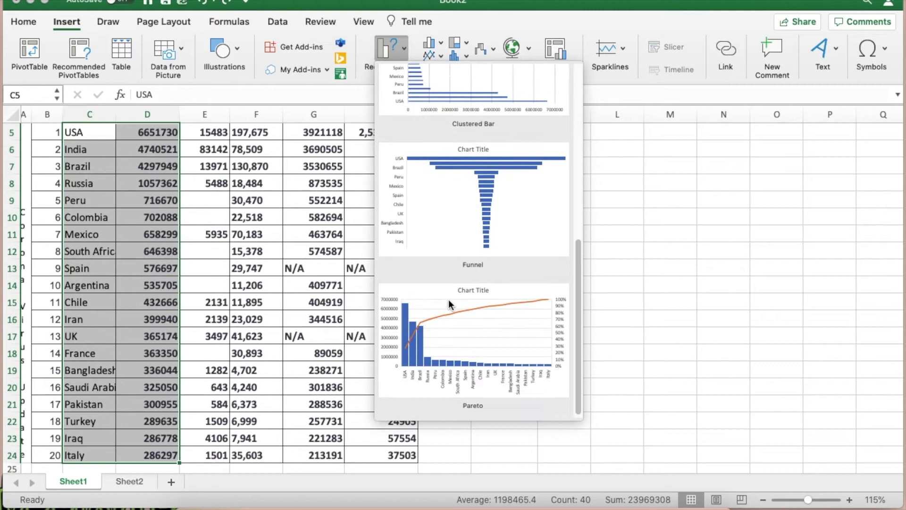
pyautogui.scroll(2, 448, 300)
pyautogui.scroll(4, 448, 299)
pyautogui.scroll(1, 449, 300)
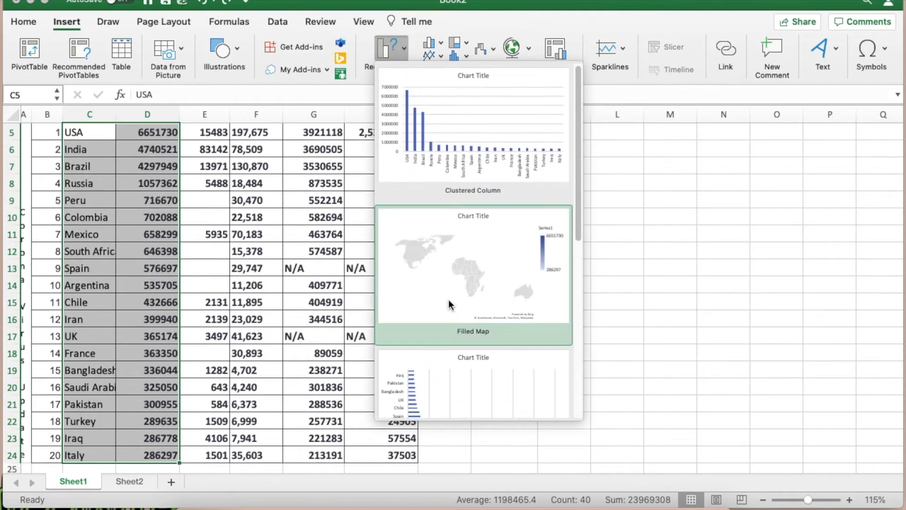
pyautogui.click(476, 113)
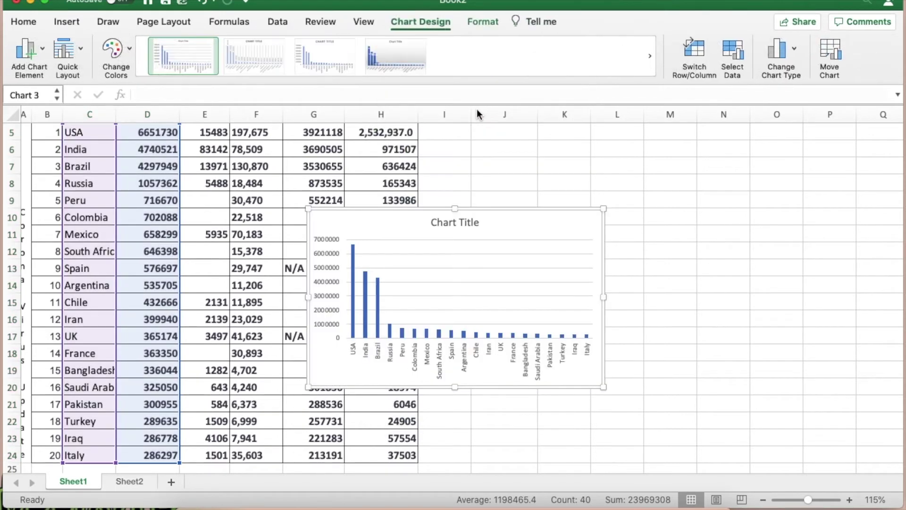
# Step: Drag the chart's corner handle outward to enlarge it, then select its plot and chart areas
pyautogui.moveTo(603, 208)
pyautogui.mouseDown()
pyautogui.moveTo(659, 191)
pyautogui.moveTo(729, 198)
pyautogui.mouseUp()
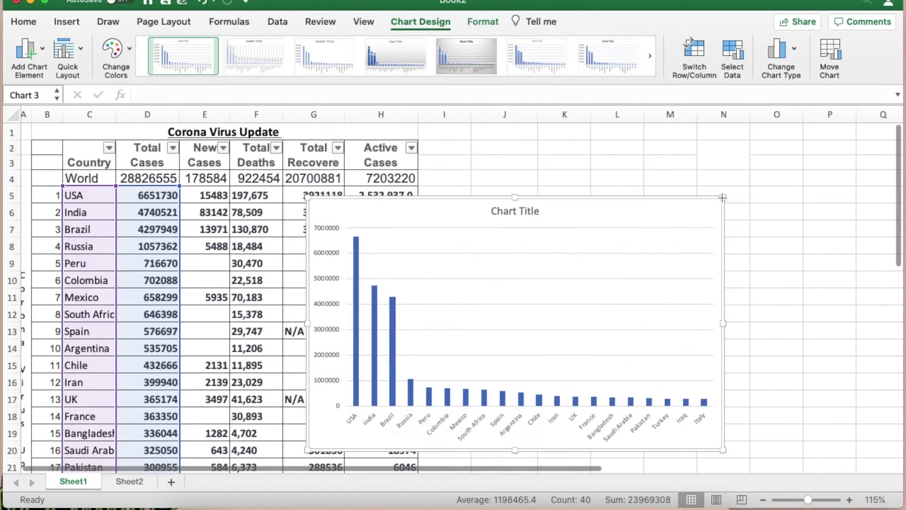
pyautogui.scroll(-3, 480, 272)
pyautogui.scroll(1, 480, 273)
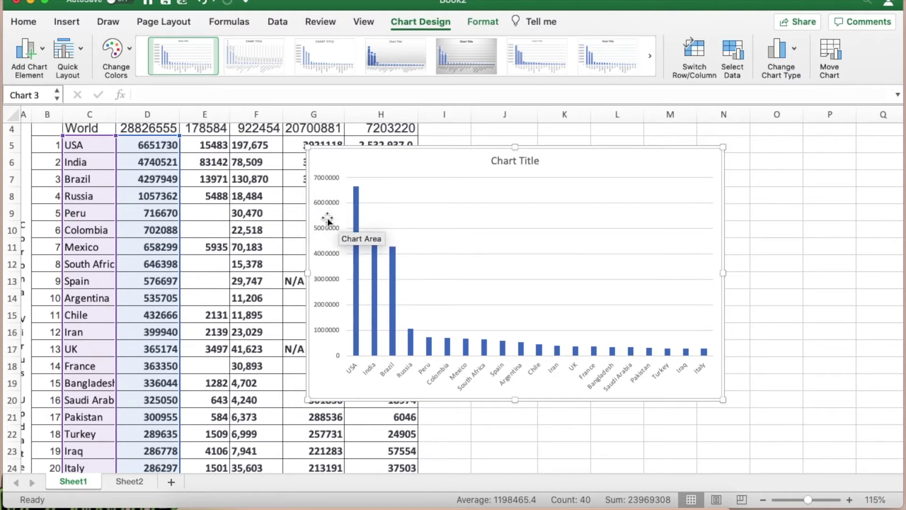
pyautogui.click(476, 214)
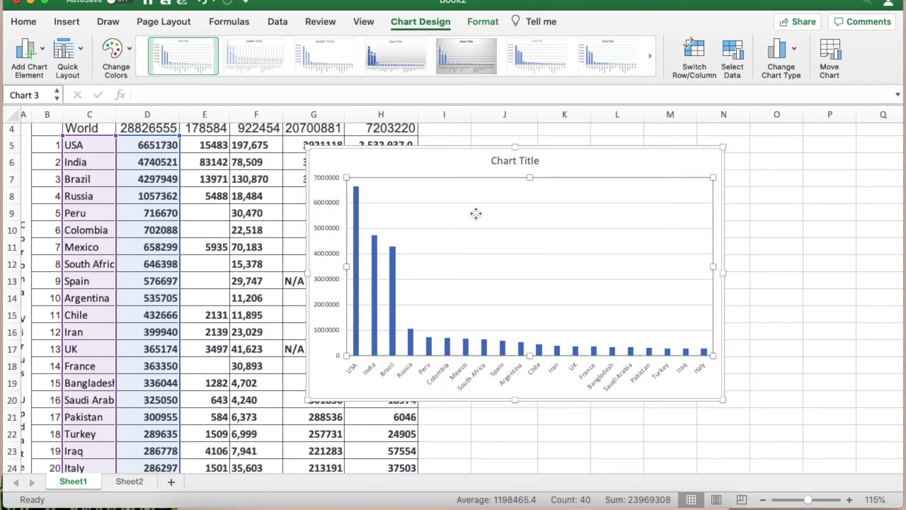
pyautogui.click(454, 163)
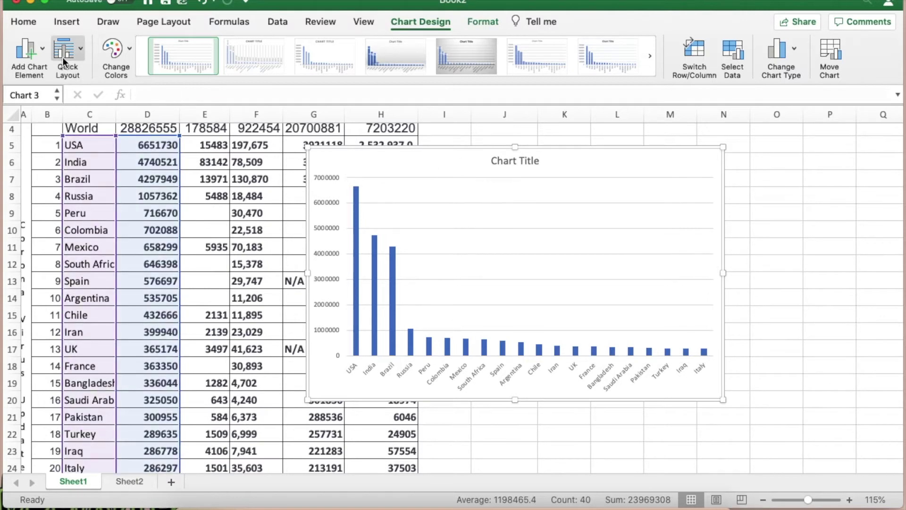
# Step: Add primary horizontal and vertical axis titles to the chart
pyautogui.click(41, 53)
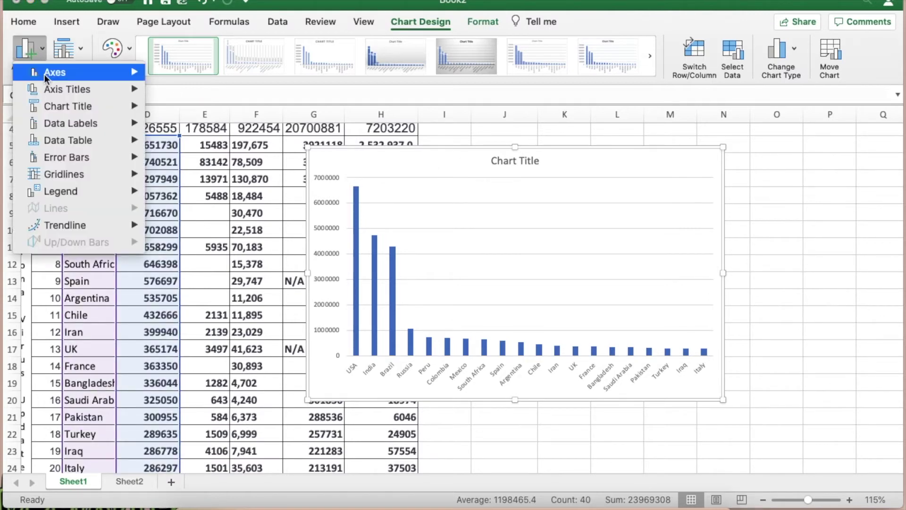
pyautogui.moveTo(67, 90)
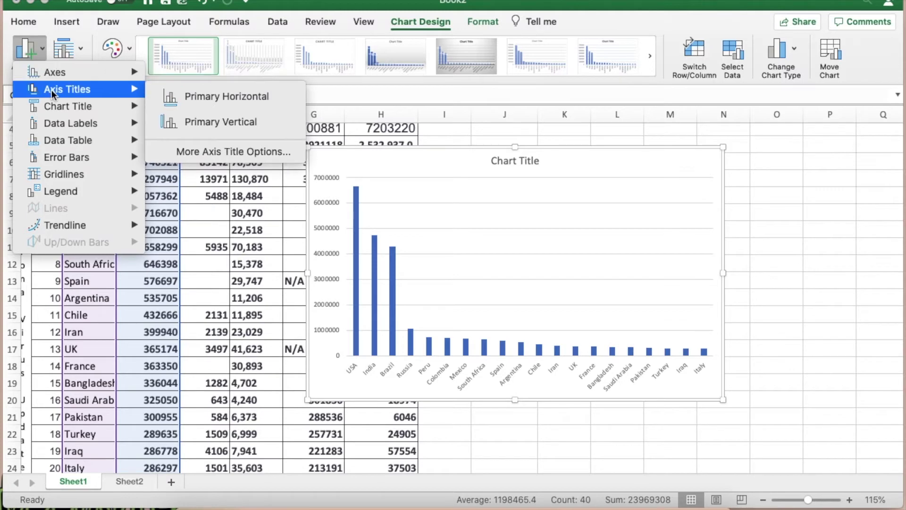
pyautogui.click(200, 96)
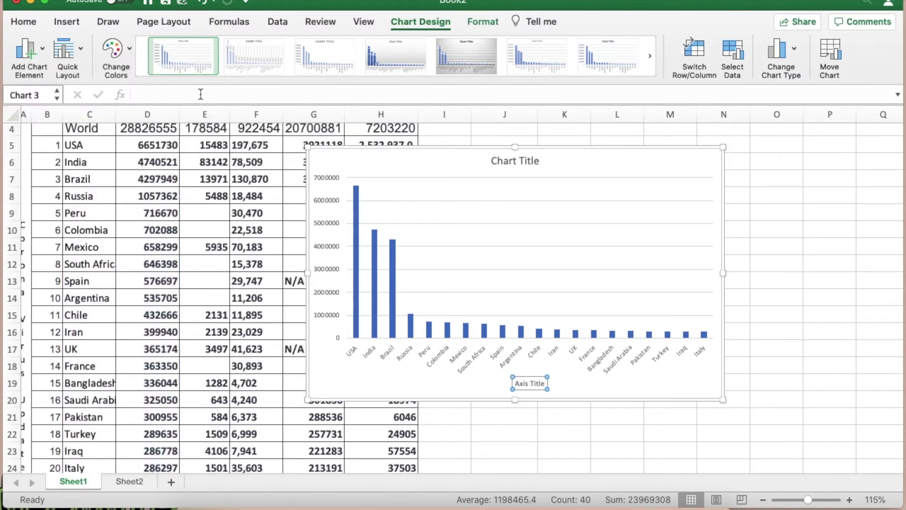
pyautogui.click(17, 50)
pyautogui.moveTo(67, 89)
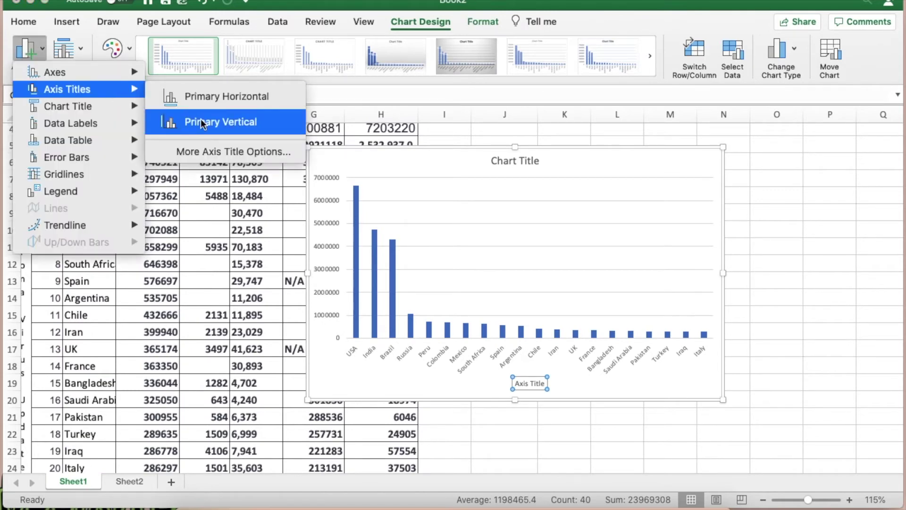
pyautogui.click(250, 121)
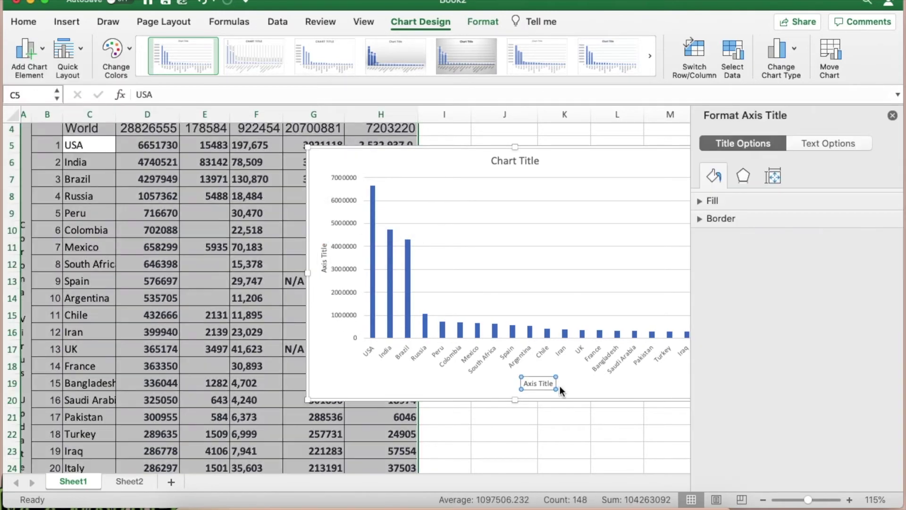
# Step: Rename the horizontal axis title to Country
pyautogui.click(542, 384)
pyautogui.press('BackSpace')
pyautogui.press('BackSpace')
pyautogui.press('BackSpace')
pyautogui.press('BackSpace')
pyautogui.press('BackSpace')
pyautogui.press('BackSpace')
pyautogui.press('BackSpace')
pyautogui.press('BackSpace')
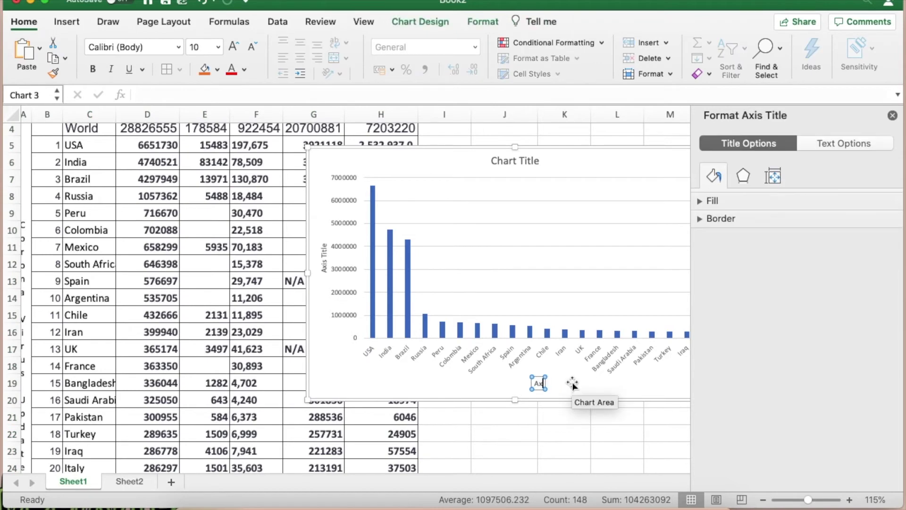
pyautogui.press('BackSpace')
pyautogui.press('BackSpace')
pyautogui.write('COuntry')
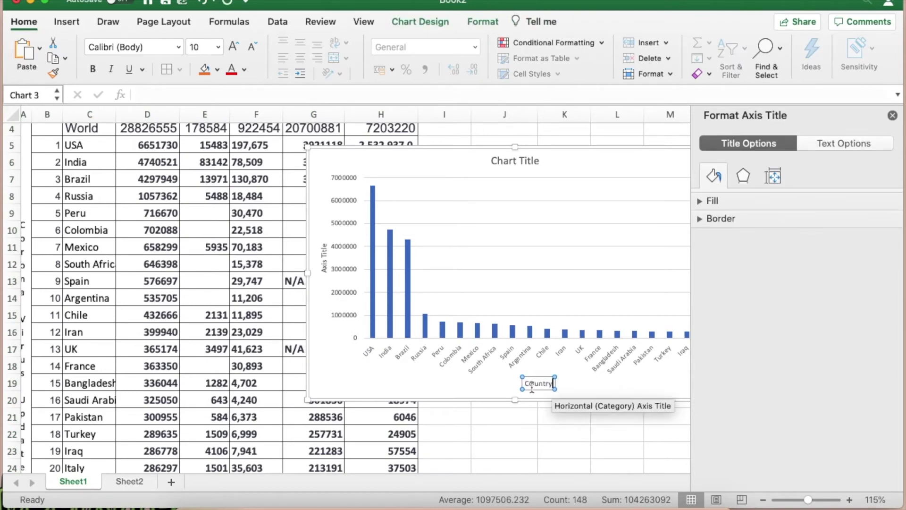
pyautogui.press('BackSpace')
pyautogui.press('BackSpace')
pyautogui.press('BackSpace')
pyautogui.press('BackSpace')
pyautogui.press('BackSpace')
pyautogui.write('ry')
pyautogui.scroll(2, 373, 379)
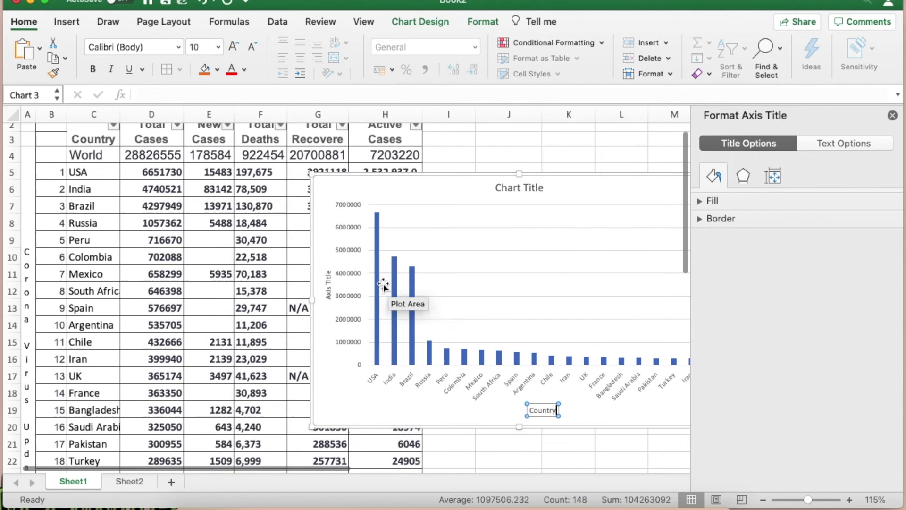
# Step: Replace the vertical axis title placeholder with Total Cases
pyautogui.click(329, 283)
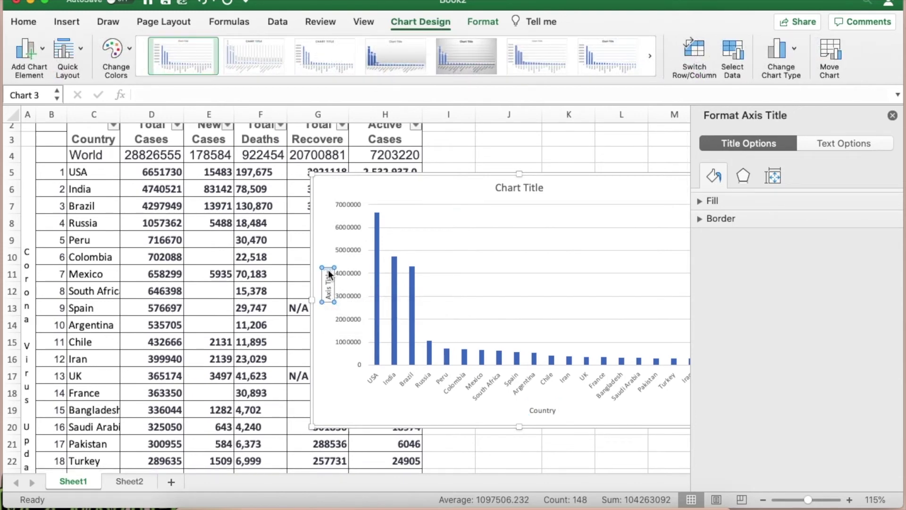
pyautogui.tripleClick(328, 270)
pyautogui.press('BackSpace')
pyautogui.write('Total Cases')
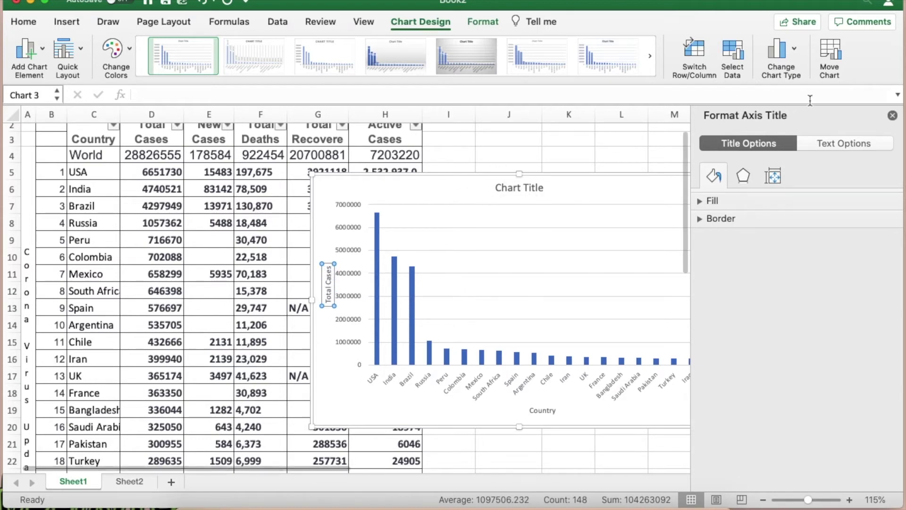
# Step: Replace the placeholder chart title with 'Corona Virus Update'
pyautogui.click(893, 115)
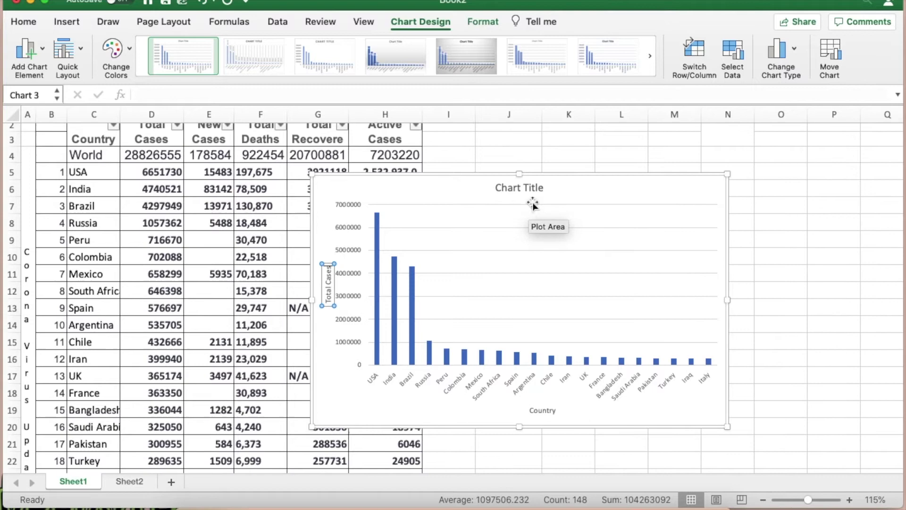
pyautogui.doubleClick(523, 187)
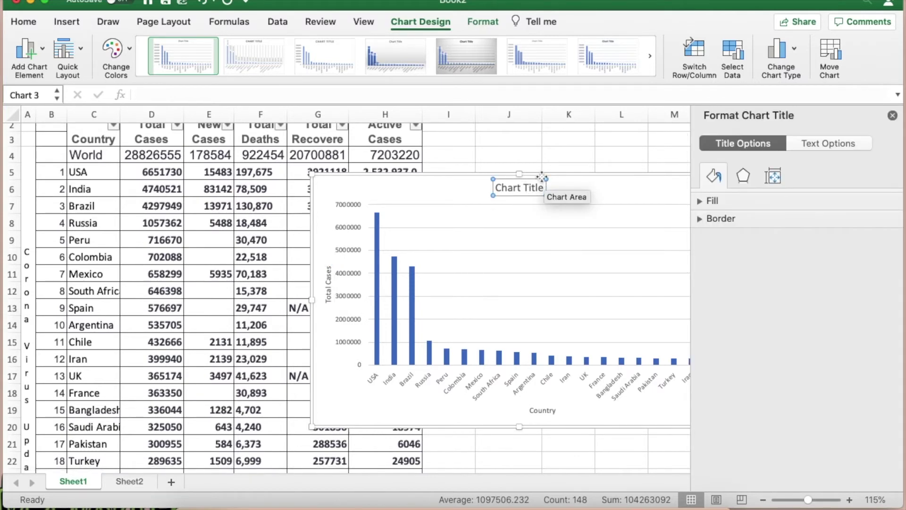
pyautogui.hotkey('shift', 'Home')
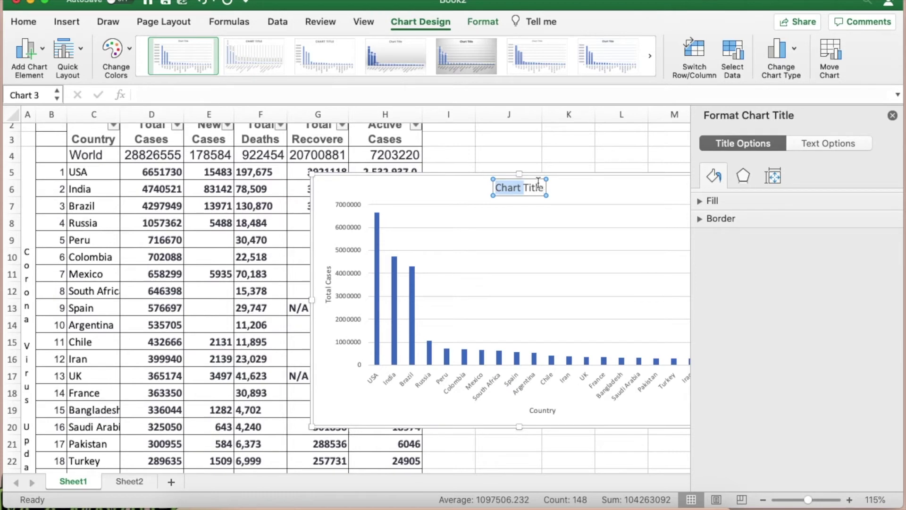
pyautogui.press('Delete')
pyautogui.press('Delete')
pyautogui.press('Delete')
pyautogui.press('Delete')
pyautogui.press('Delete')
pyautogui.press('Delete')
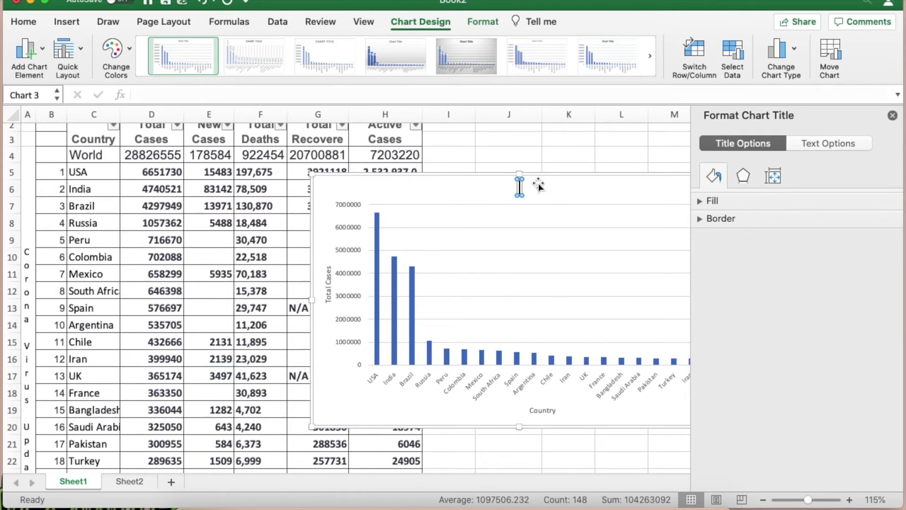
pyautogui.write('Corona')
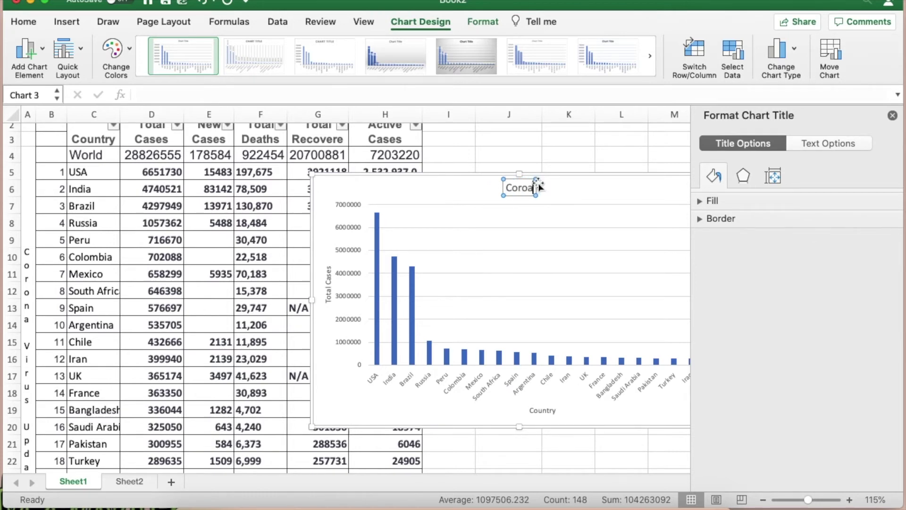
pyautogui.press('BackSpace')
pyautogui.write('a V')
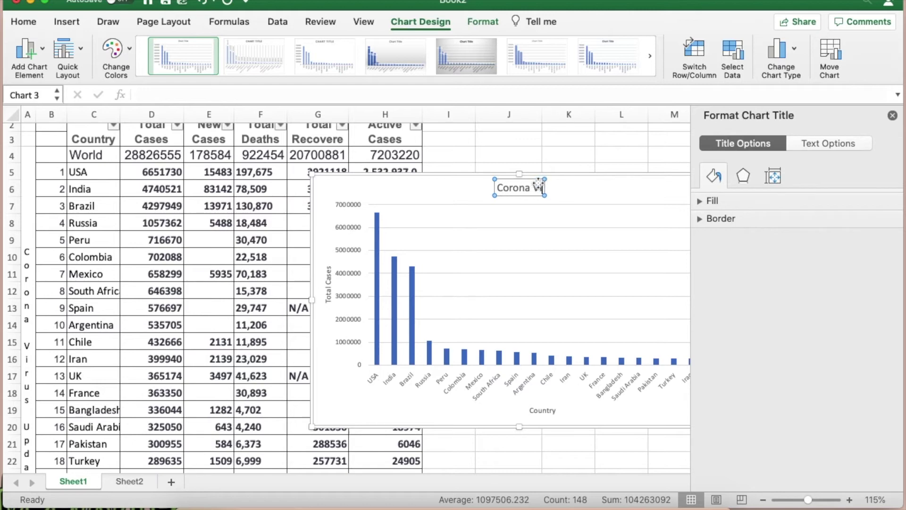
pyautogui.write('irus')
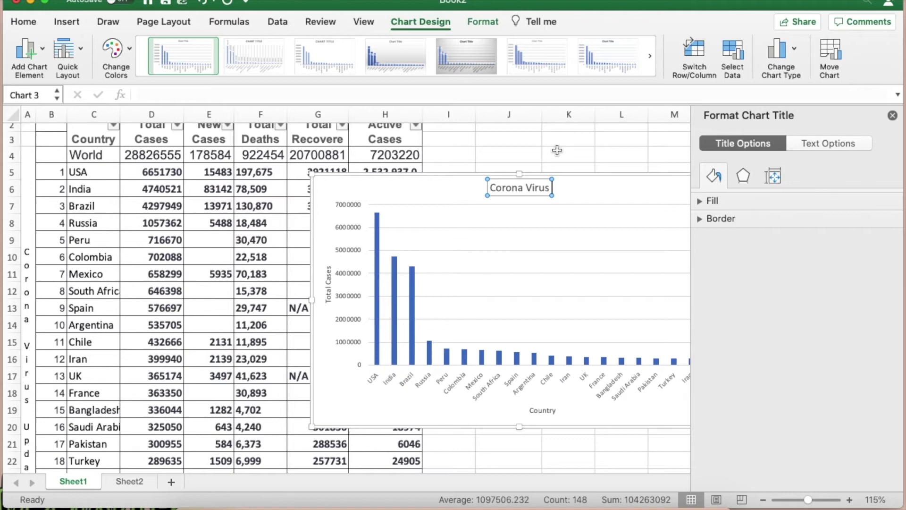
pyautogui.write(' Update')
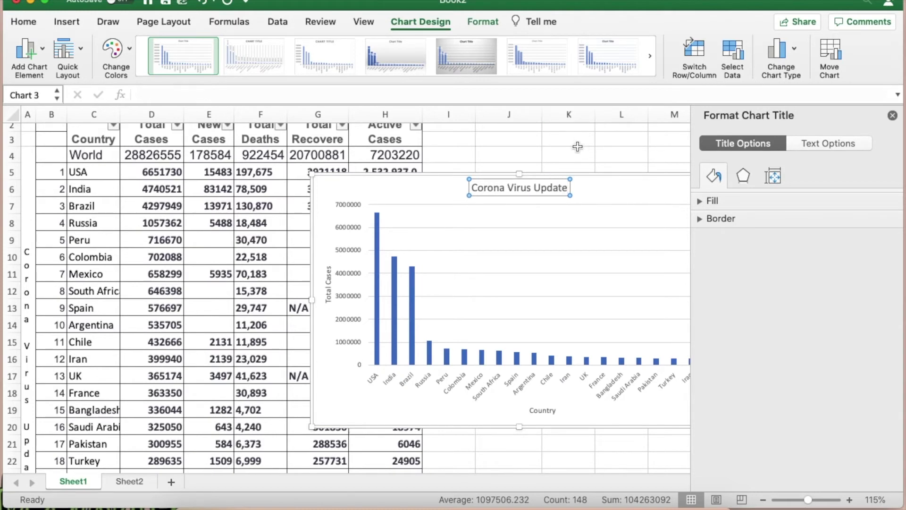
pyautogui.click(572, 143)
# Step: Drag the chart's corners outward so it reaches column O and row 21
pyautogui.click(892, 115)
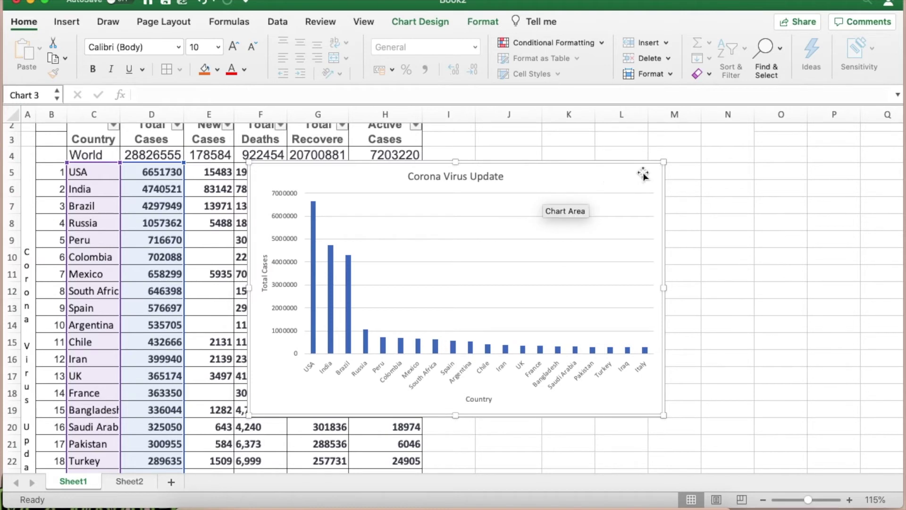
pyautogui.moveTo(663, 162); pyautogui.dragTo(720, 105)
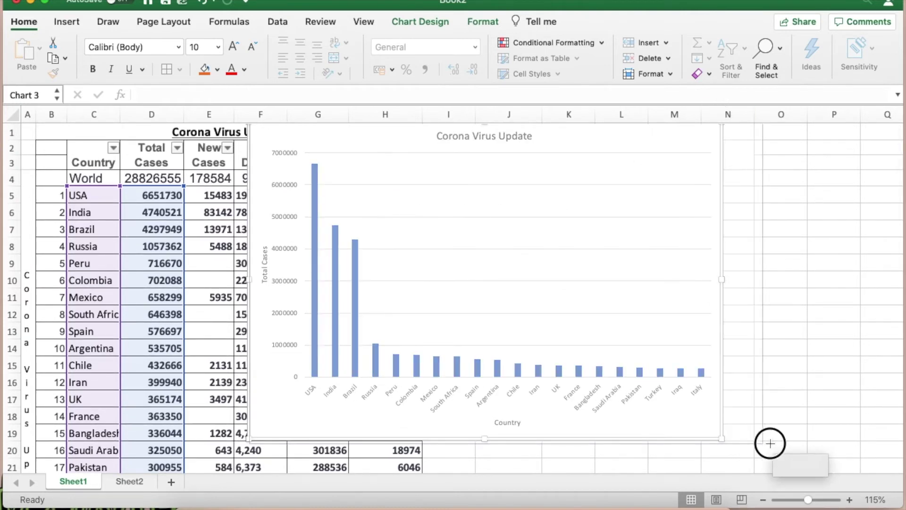
pyautogui.moveTo(721, 442); pyautogui.dragTo(781, 458)
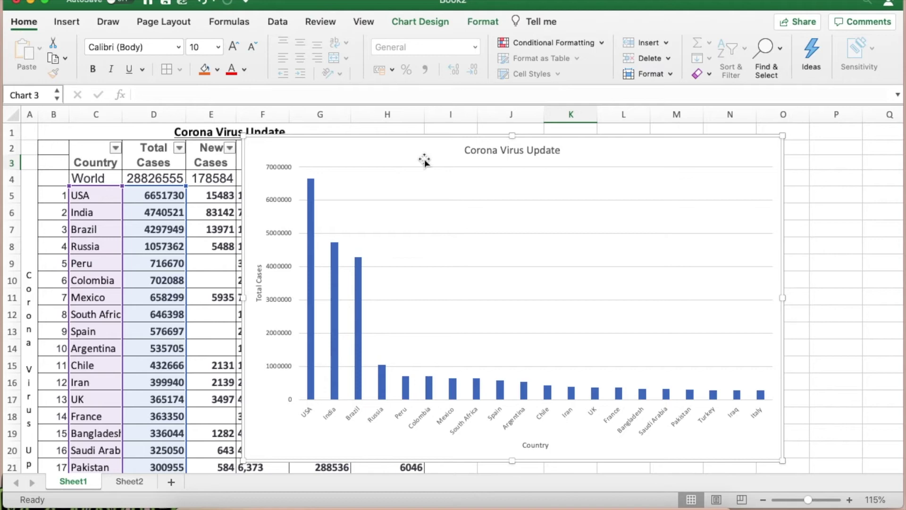
# Step: Switch to Sheet2, the Student Grades table with grades shaded red, yellow or green
pyautogui.click(131, 480)
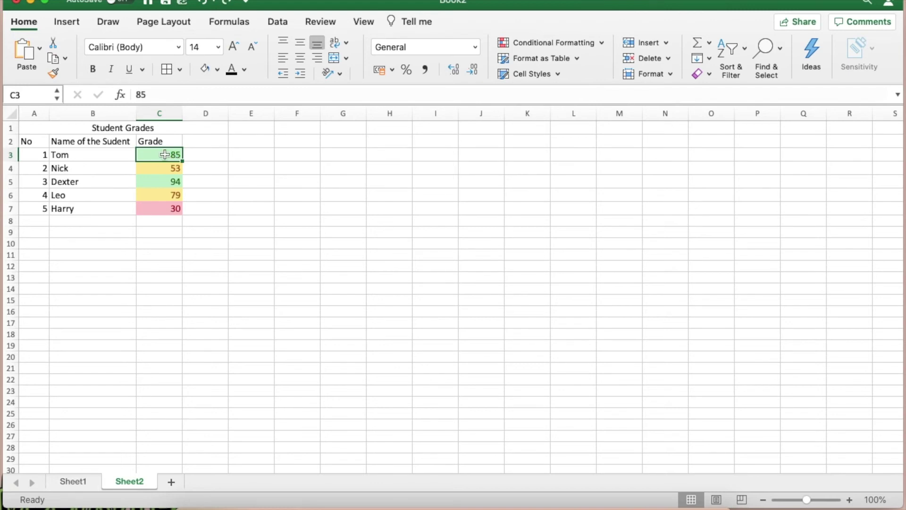
# Step: Select grades C3:C7 and clear all conditional formatting rules from the entire sheet
pyautogui.hotkey('ctrl', 'shift', 'Down')
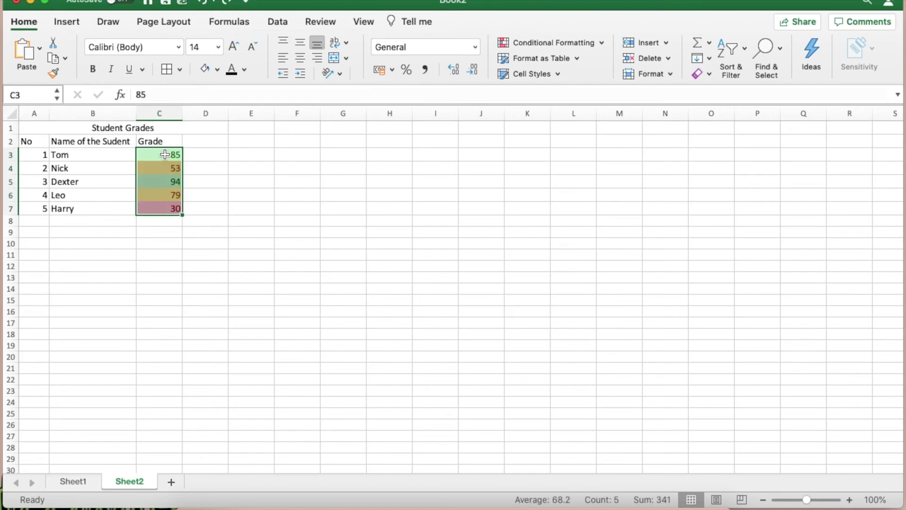
pyautogui.click(553, 42)
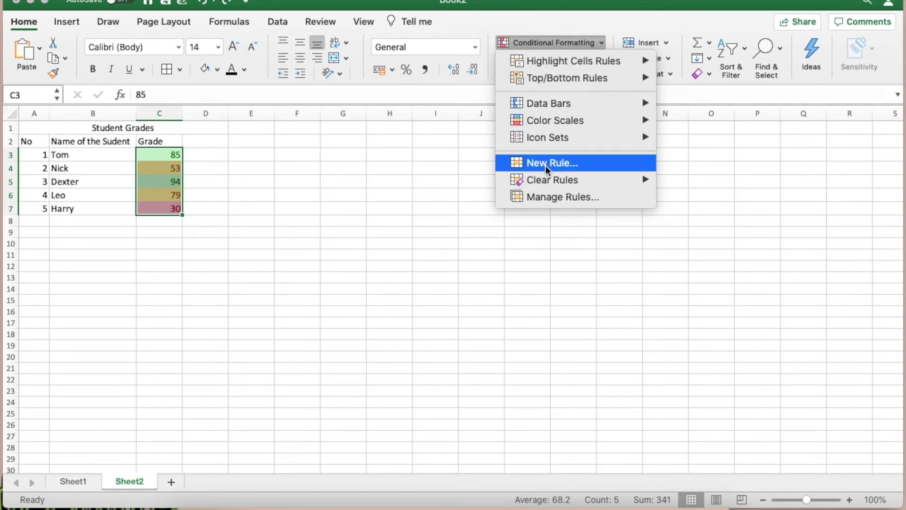
pyautogui.moveTo(552, 180)
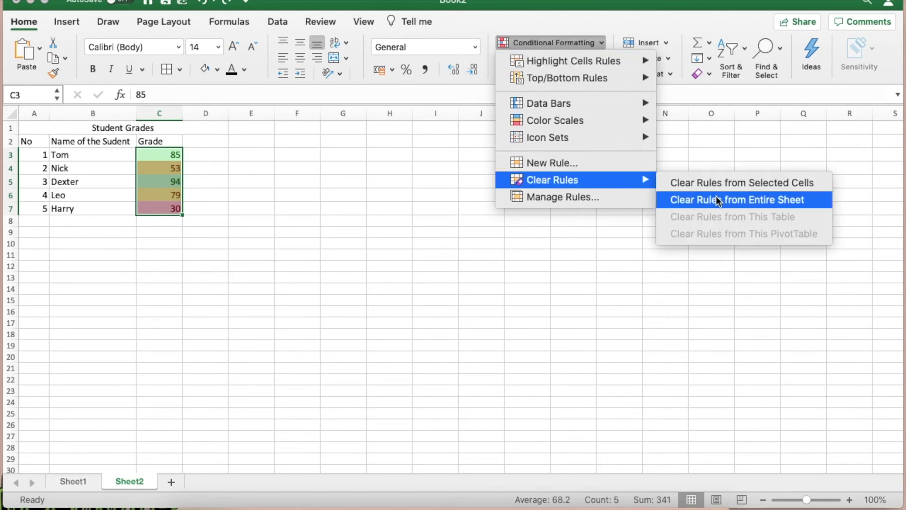
pyautogui.click(716, 198)
pyautogui.click(488, 210)
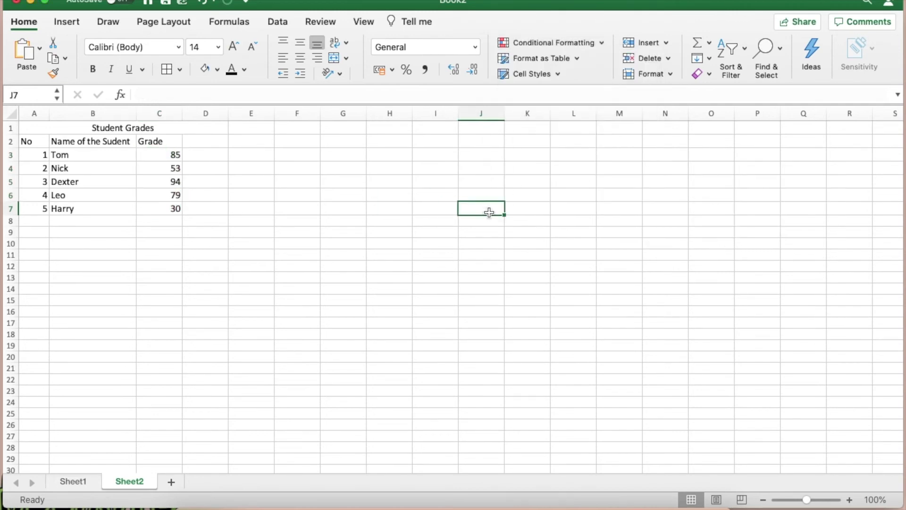
pyautogui.click(175, 160)
# Step: After a false start, drag-select grades C3 to C7 and bring up Conditional Formatting
pyautogui.click(585, 41)
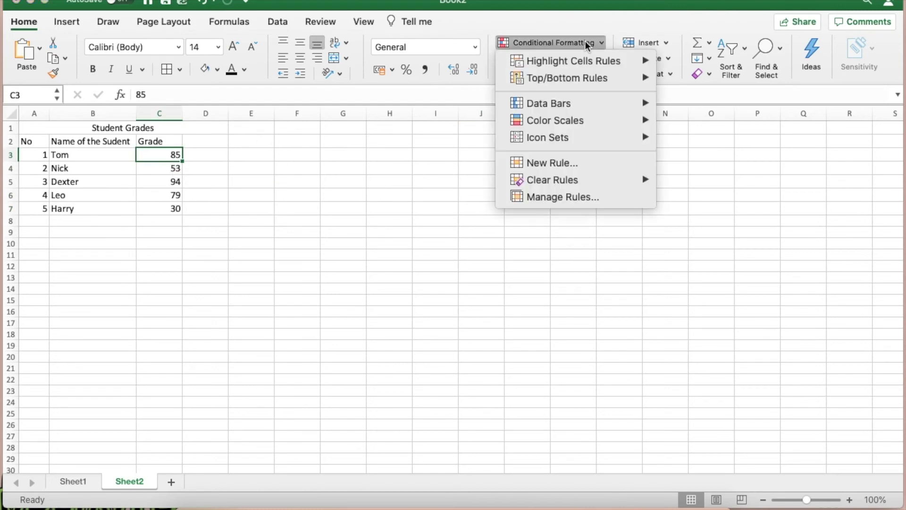
pyautogui.click(350, 150)
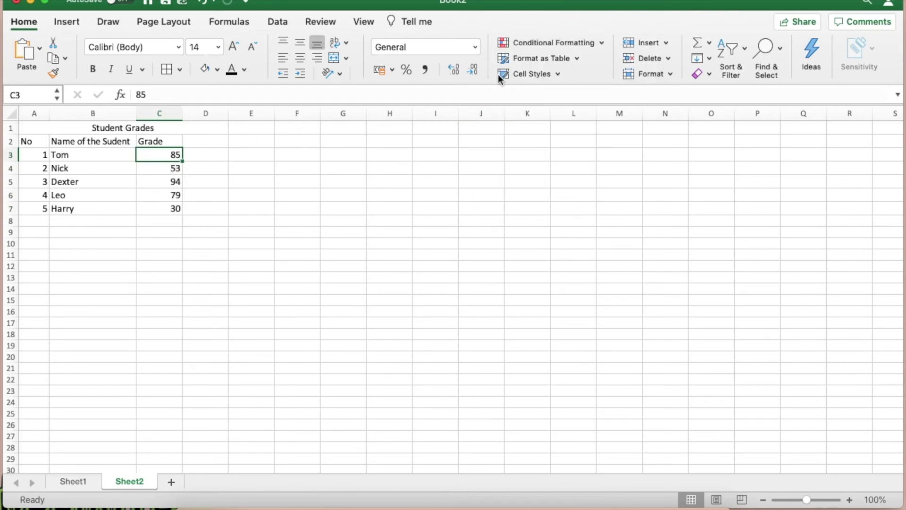
pyautogui.click(537, 42)
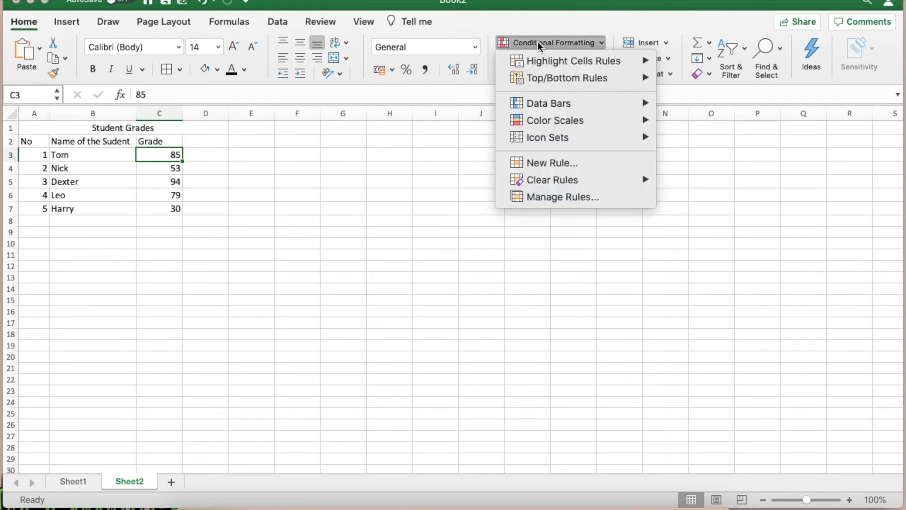
pyautogui.click(548, 165)
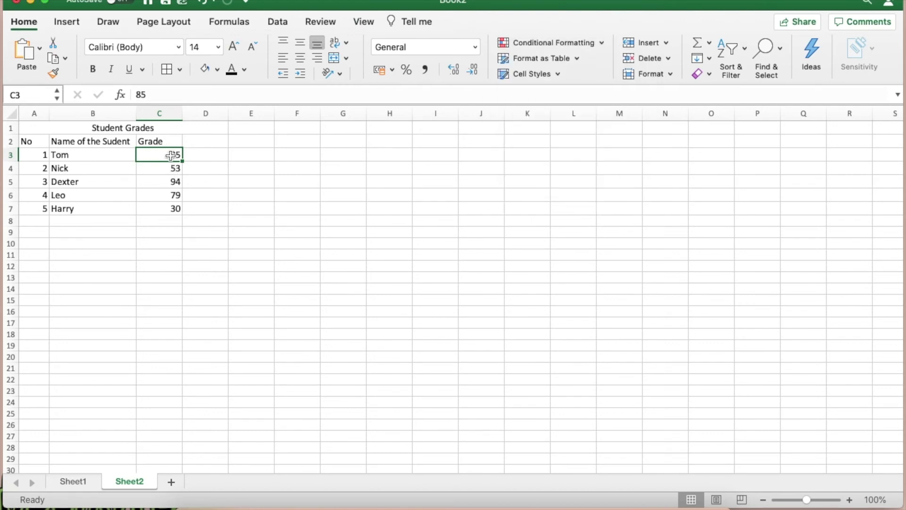
pyautogui.moveTo(171, 156); pyautogui.dragTo(170, 208)
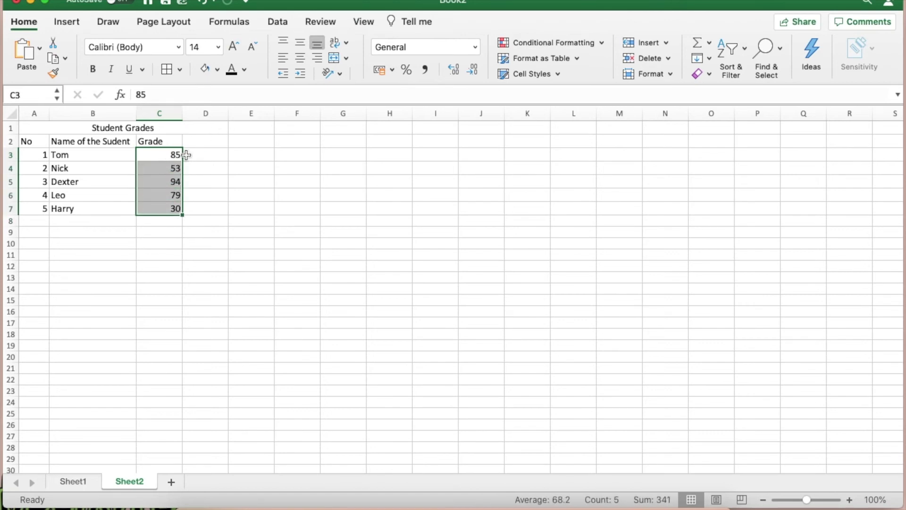
pyautogui.click(582, 42)
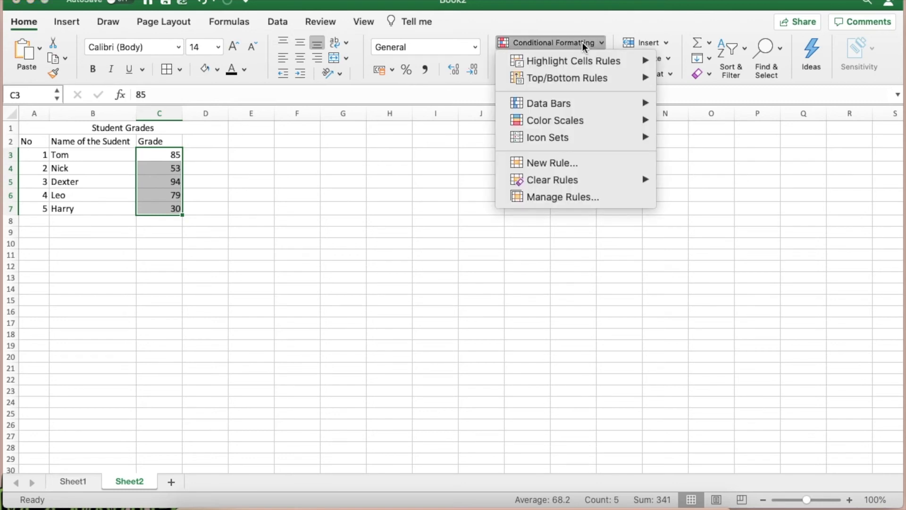
# Step: Start a Classic 'Format only cells that contain' rule testing Cell Value between
pyautogui.click(554, 162)
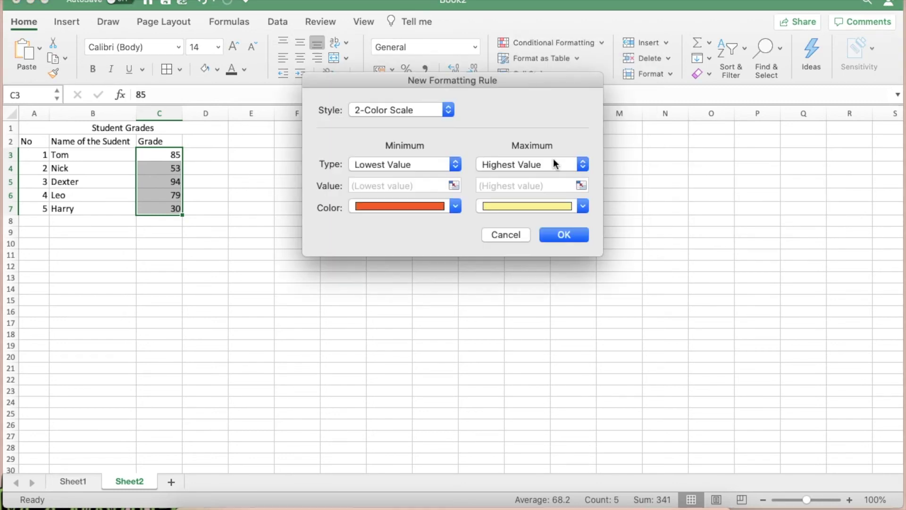
pyautogui.click(384, 110)
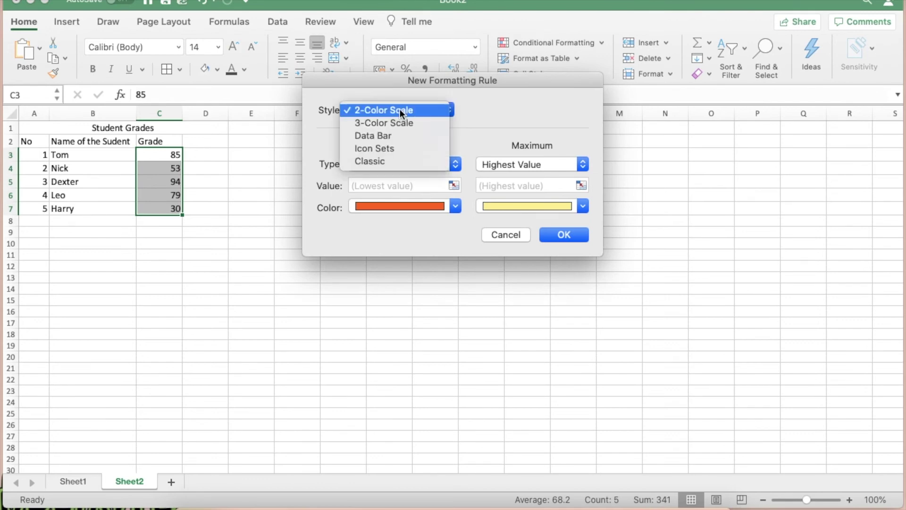
pyautogui.click(386, 160)
pyautogui.click(459, 148)
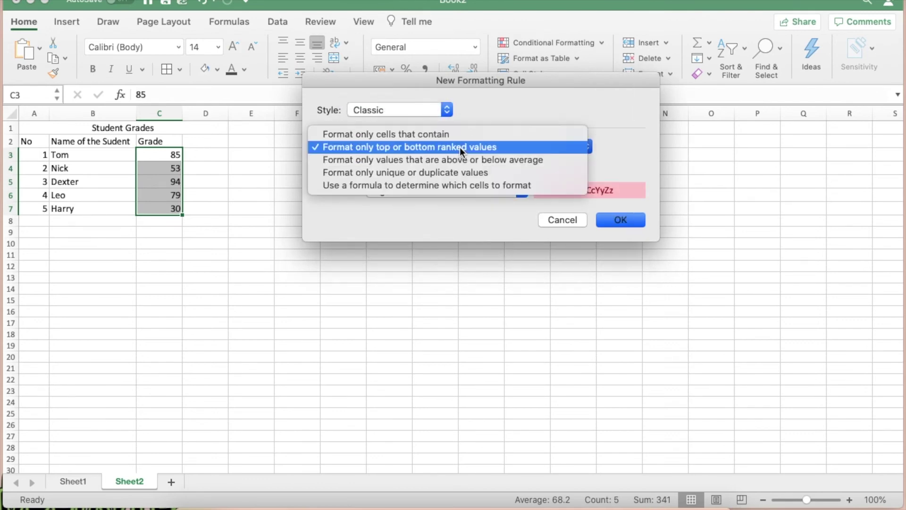
pyautogui.click(398, 134)
pyautogui.click(386, 168)
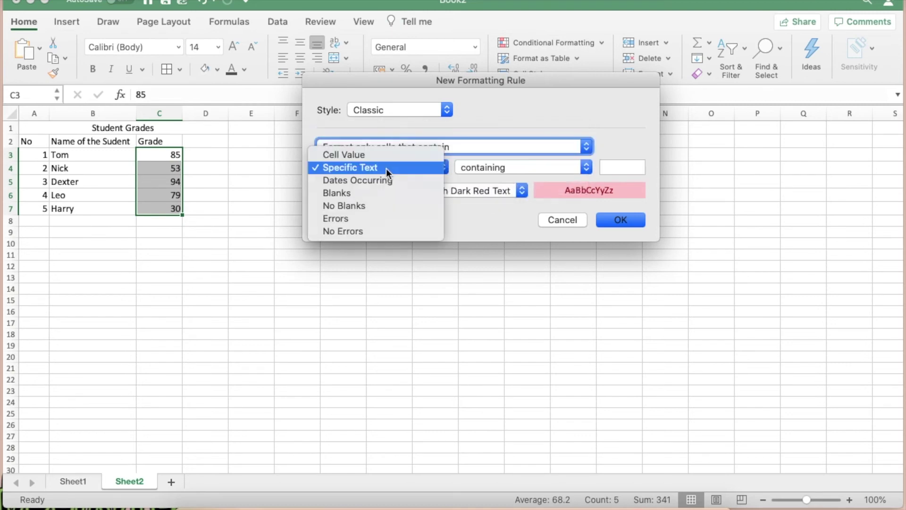
pyautogui.click(358, 154)
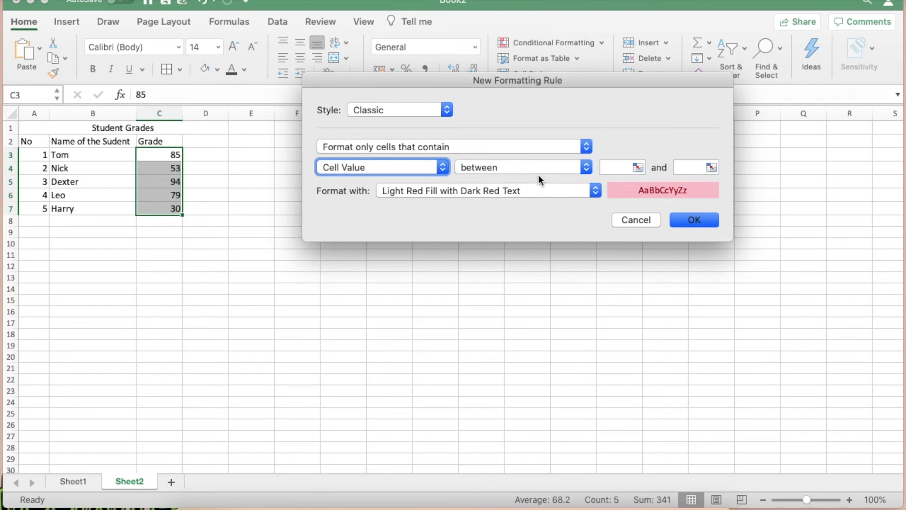
# Step: Set the bounds to 0 and 40 and apply the light red rule
pyautogui.click(616, 168)
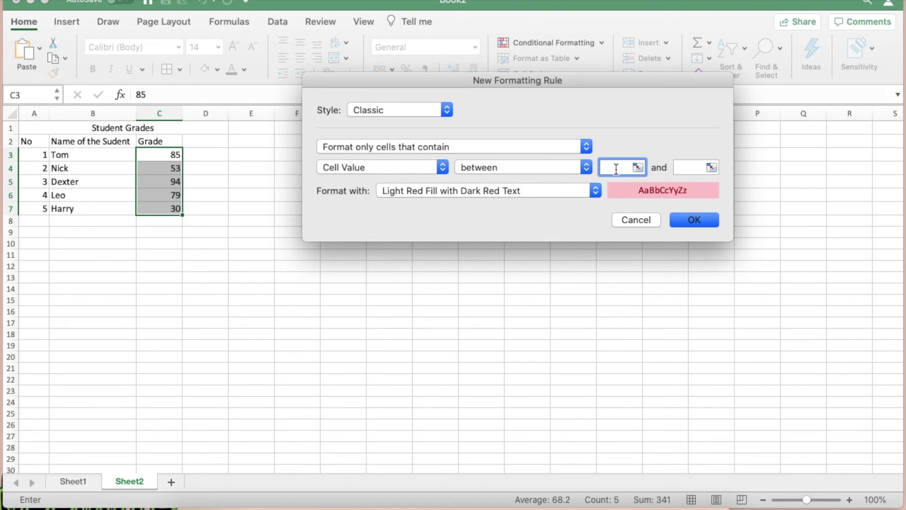
pyautogui.write('0')
pyautogui.press('Tab')
pyautogui.write('40')
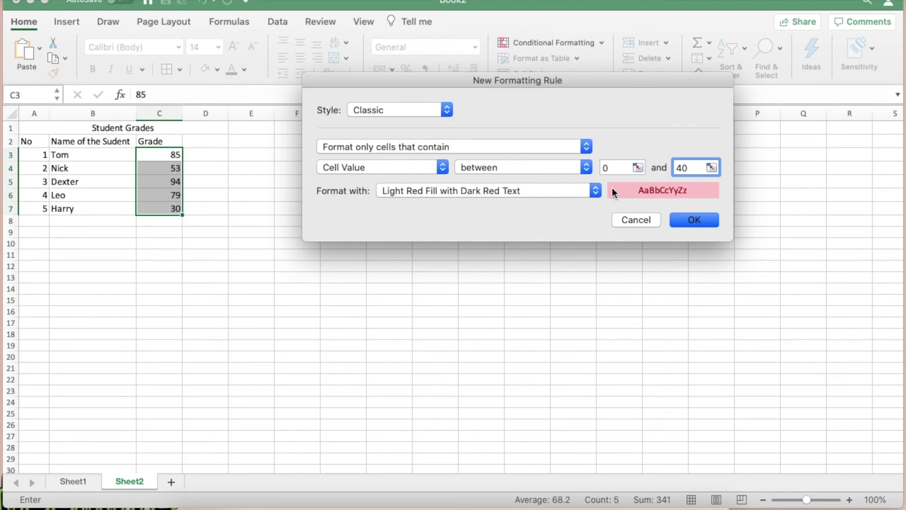
pyautogui.click(692, 220)
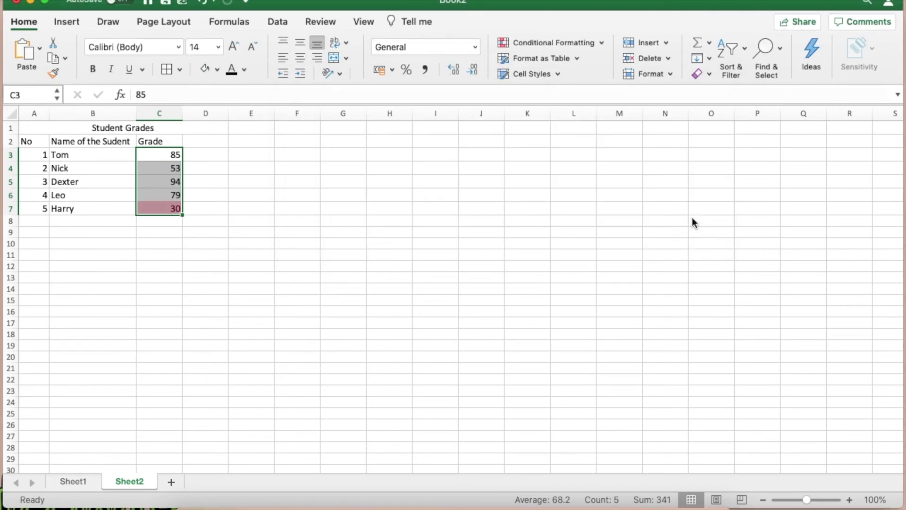
# Step: Reselect the grades from C3 downward and bring up Conditional Formatting again
pyautogui.click(456, 256)
pyautogui.click(169, 153)
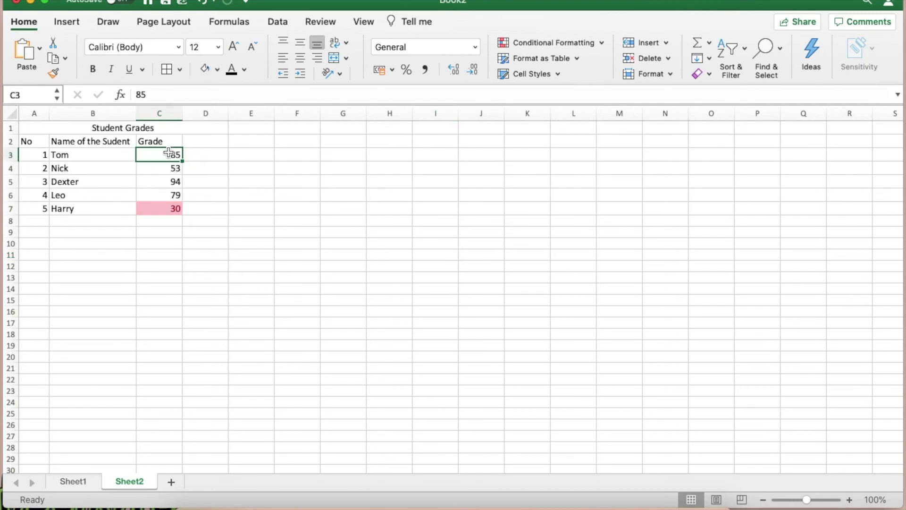
pyautogui.hotkey('shift', 'Down')
pyautogui.hotkey('shift', 'Down')
pyautogui.hotkey('shift', 'Down')
pyautogui.hotkey('shift', 'Down')
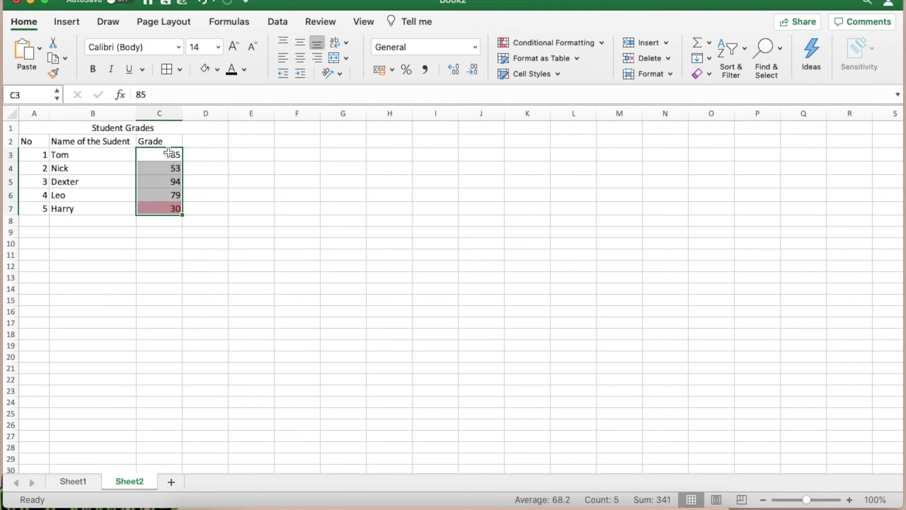
pyautogui.click(554, 39)
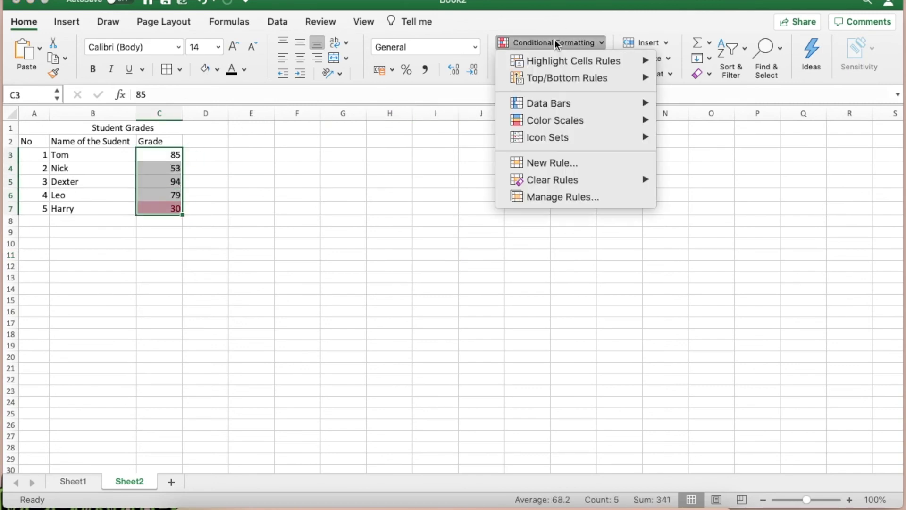
# Step: Start another Classic rule formatting cells whose value lies between two numbers
pyautogui.click(547, 161)
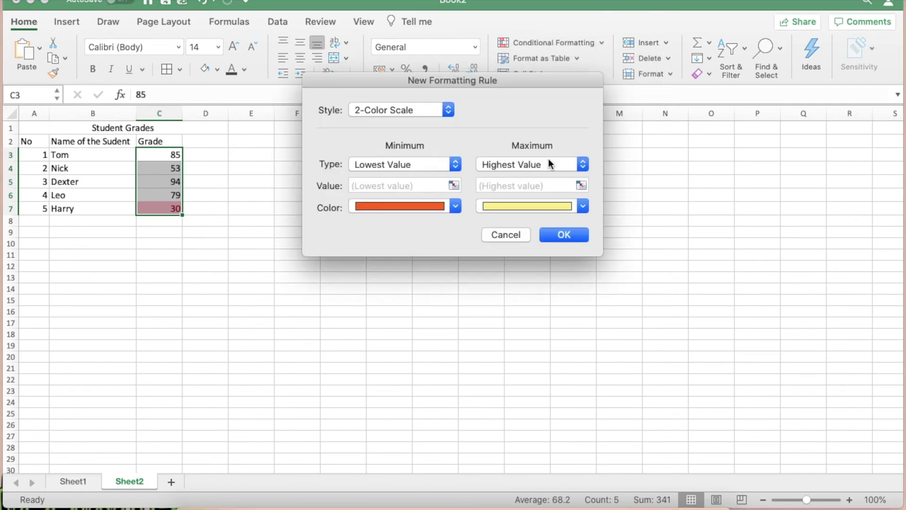
pyautogui.click(399, 105)
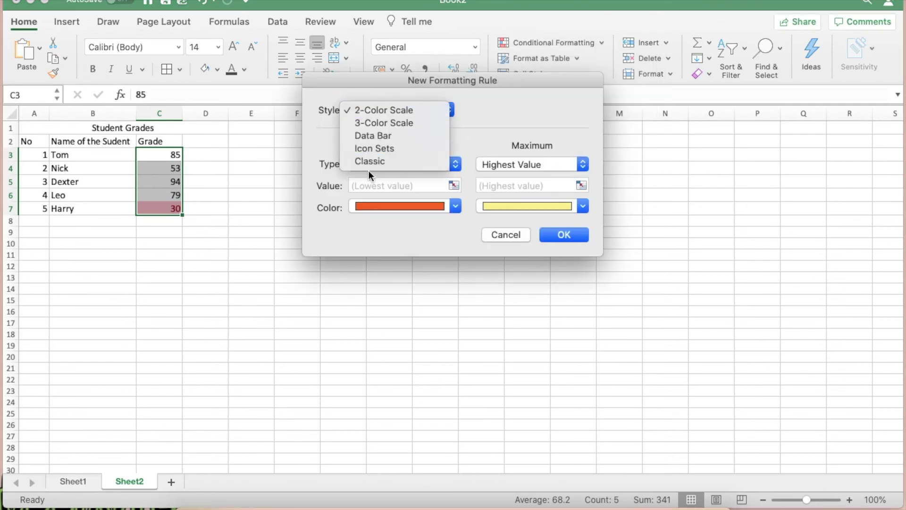
pyautogui.press('Escape')
pyautogui.click(414, 145)
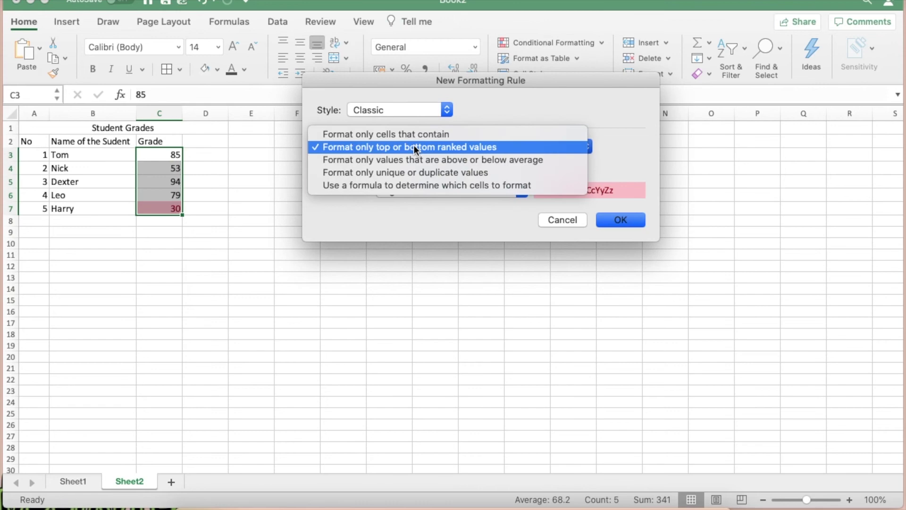
pyautogui.click(401, 135)
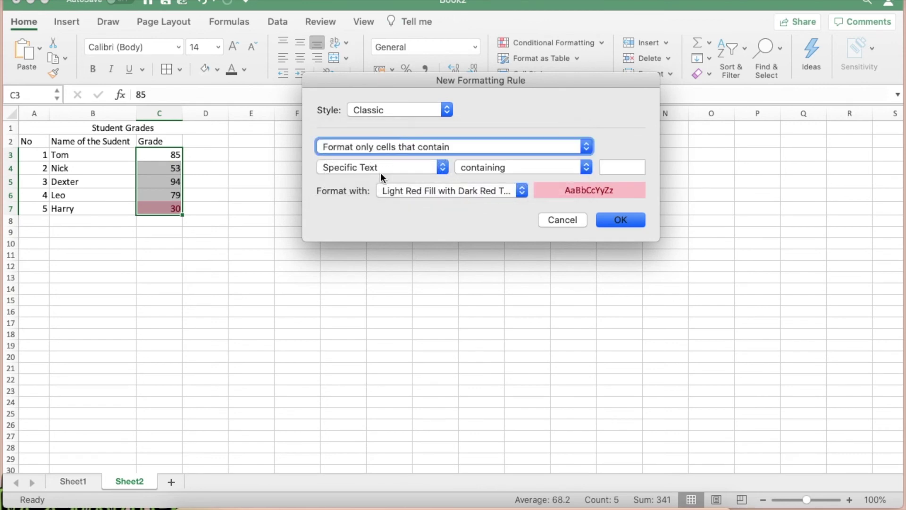
pyautogui.click(380, 171)
pyautogui.click(379, 159)
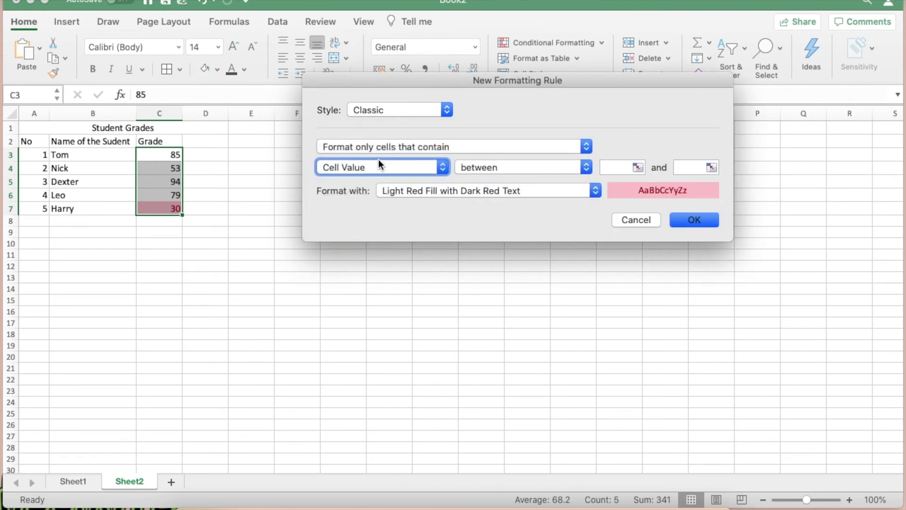
# Step: Set bounds 41 to 84 with Yellow Fill with Dark Yellow Text and confirm
pyautogui.click(619, 168)
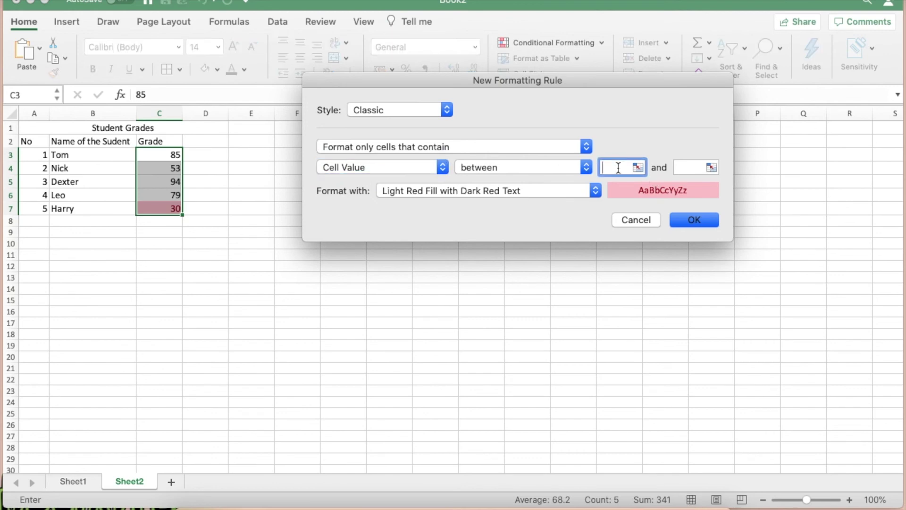
pyautogui.write('41')
pyautogui.press('Tab')
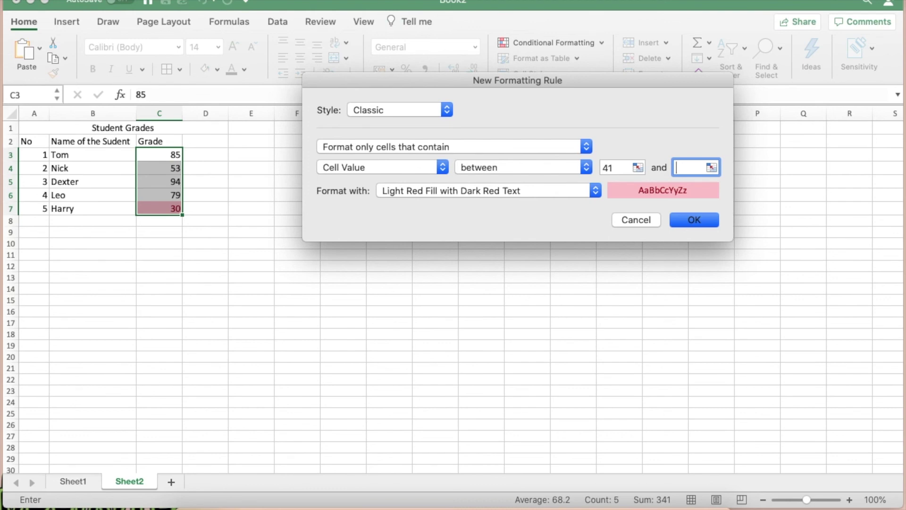
pyautogui.write('7')
pyautogui.press('BackSpace')
pyautogui.write('80')
pyautogui.press('BackSpace')
pyautogui.write('4')
pyautogui.click(594, 189)
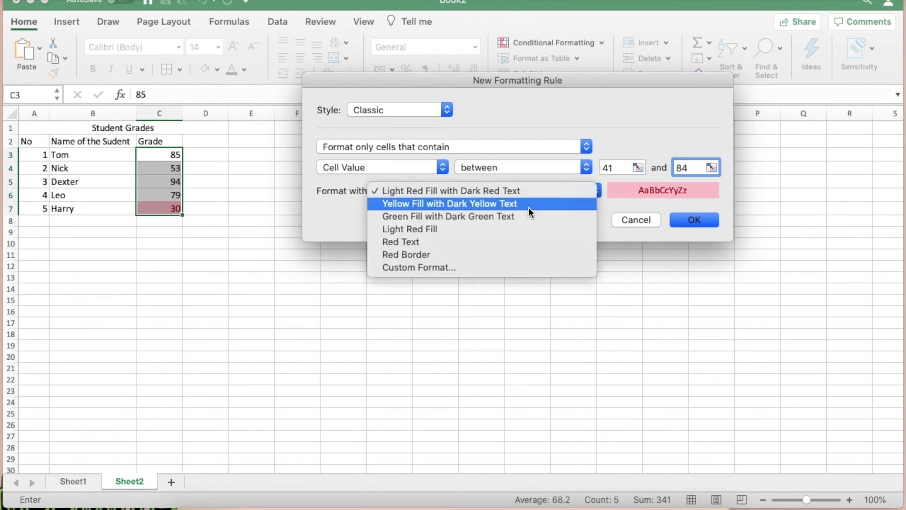
pyautogui.click(528, 204)
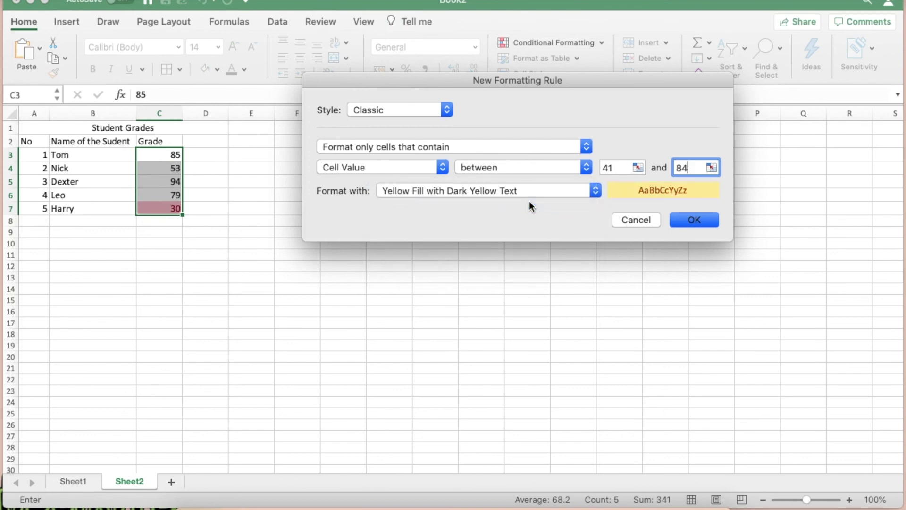
pyautogui.click(695, 217)
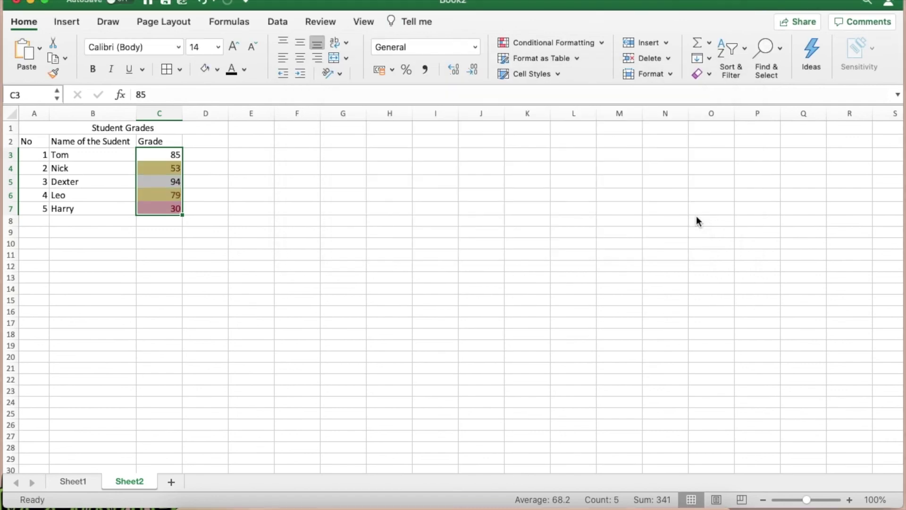
# Step: Reselect grades C3 through C7 and bring up Conditional Formatting again
pyautogui.click(272, 208)
pyautogui.click(168, 158)
pyautogui.hotkey('shift', 'Down')
pyautogui.hotkey('shift', 'Down')
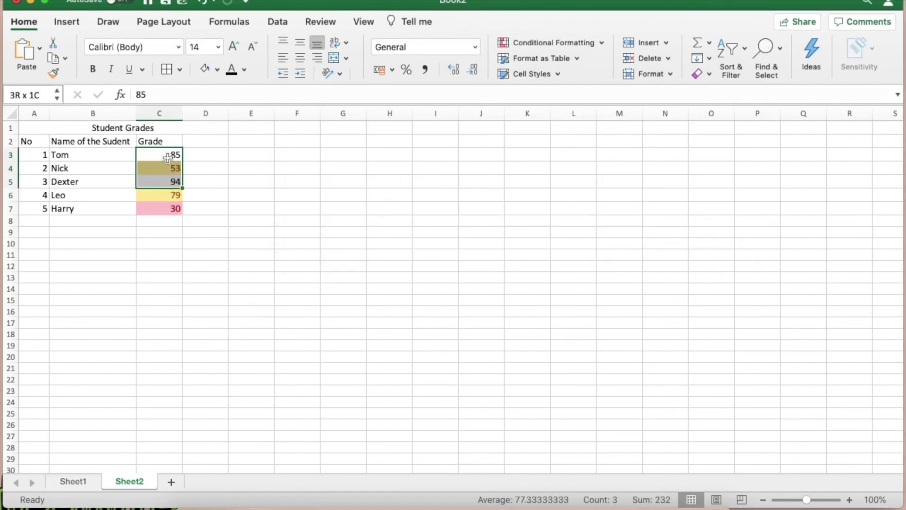
pyautogui.hotkey('shift', 'Down')
pyautogui.hotkey('shift', 'Down')
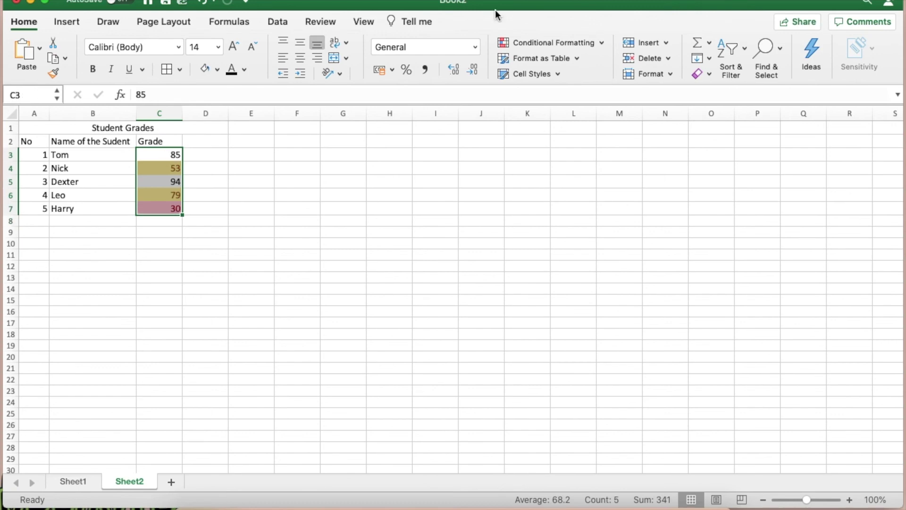
pyautogui.click(513, 42)
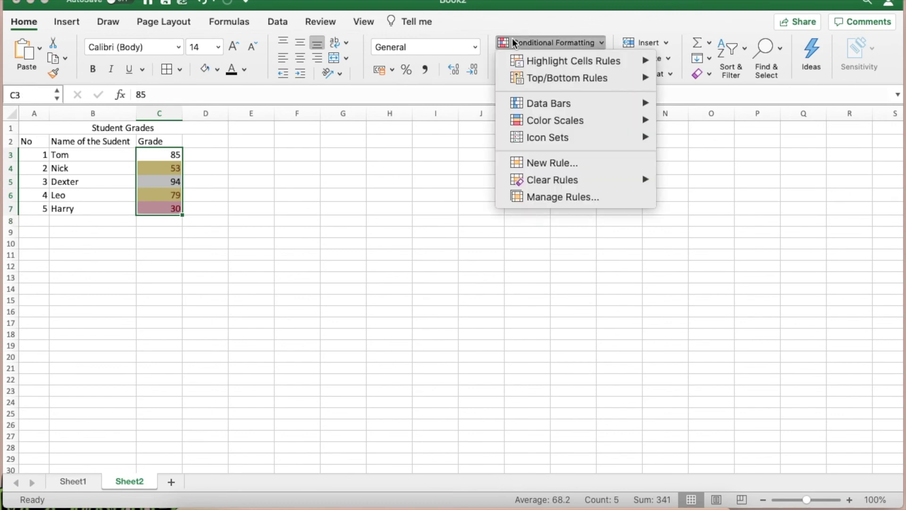
# Step: Begin a Classic 'Format only cells that contain' rule using Cell Value between
pyautogui.click(560, 166)
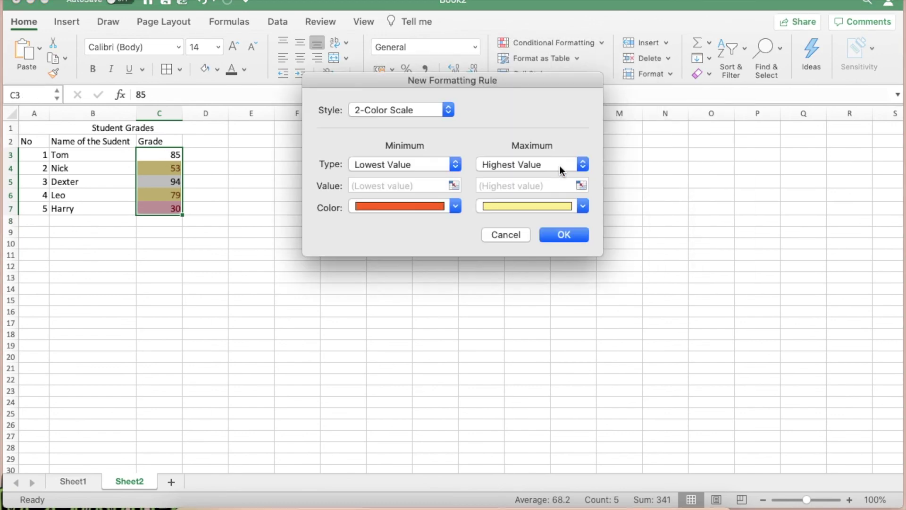
pyautogui.click(401, 110)
pyautogui.click(389, 161)
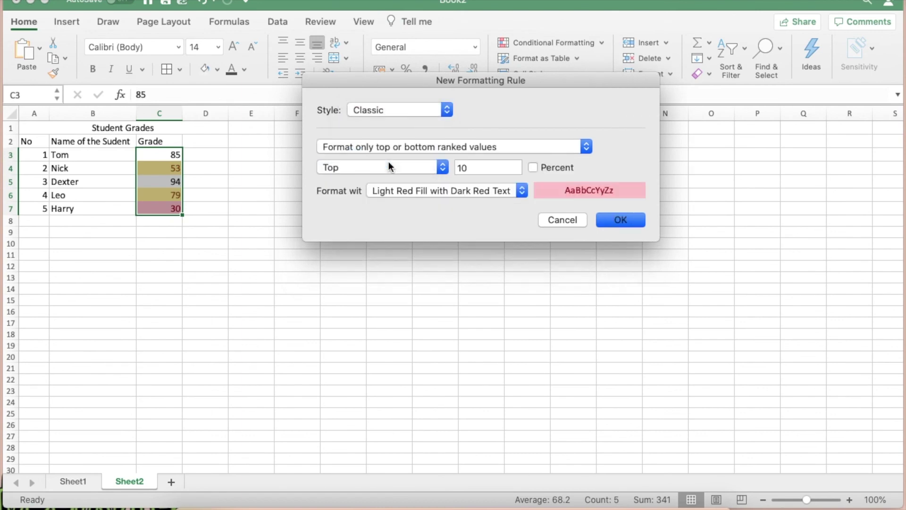
pyautogui.click(431, 148)
pyautogui.click(412, 135)
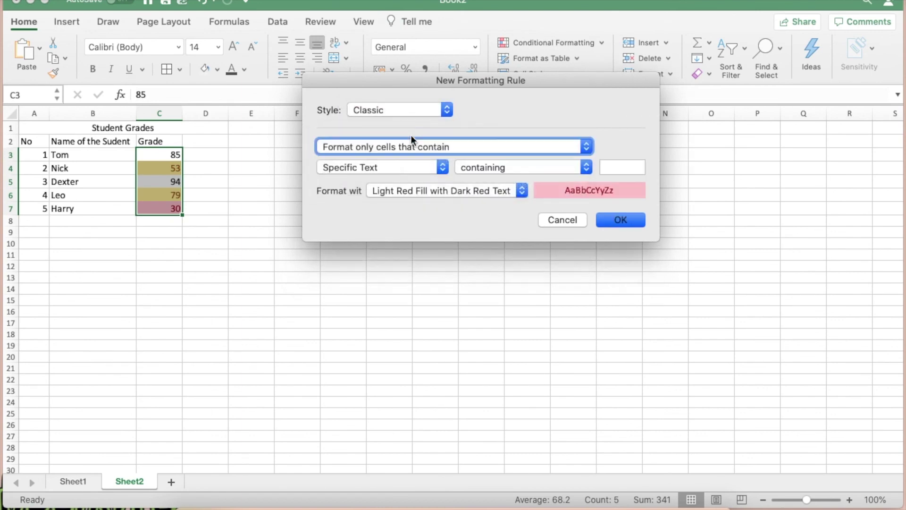
pyautogui.click(398, 167)
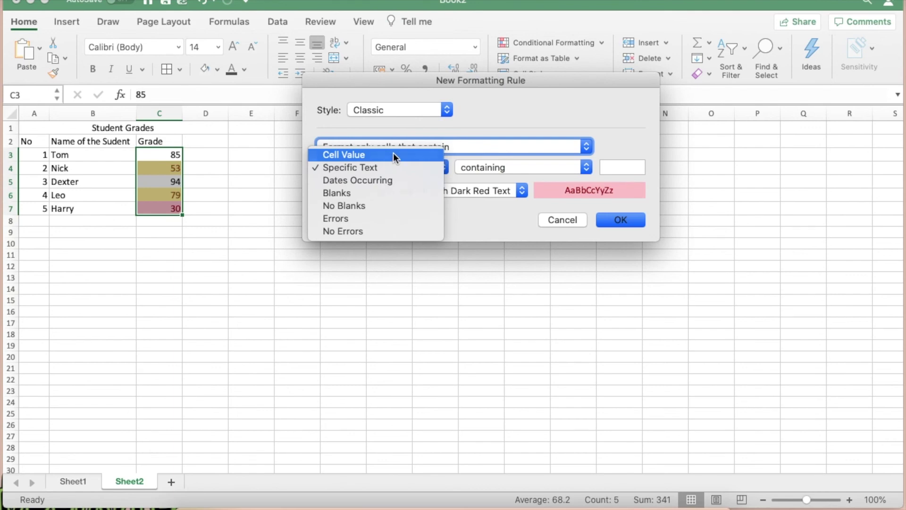
pyautogui.click(392, 156)
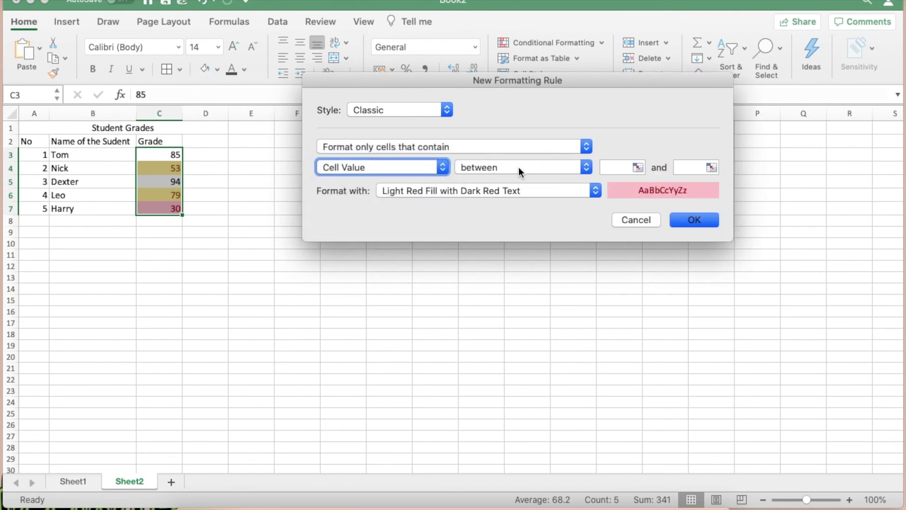
pyautogui.click(519, 167)
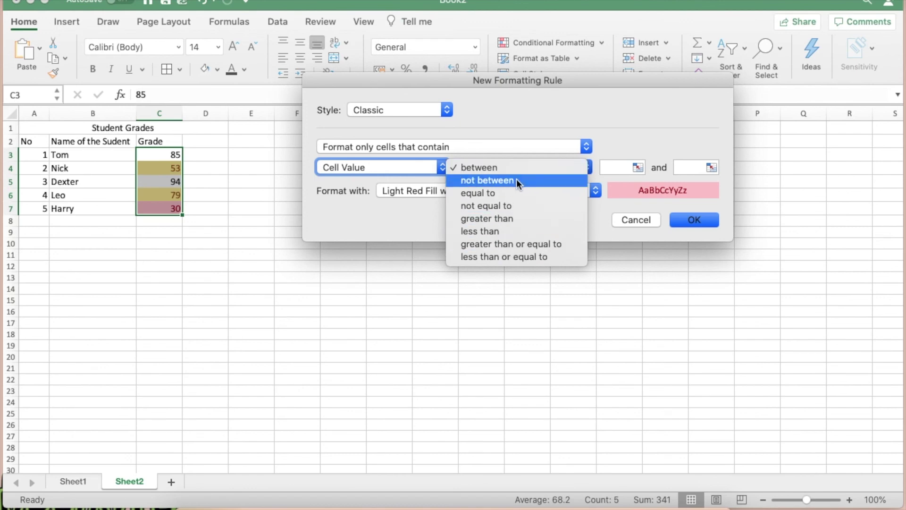
pyautogui.click(545, 166)
# Step: Set bounds 85 to 100 with Green Fill with Dark Green Text and apply
pyautogui.click(609, 165)
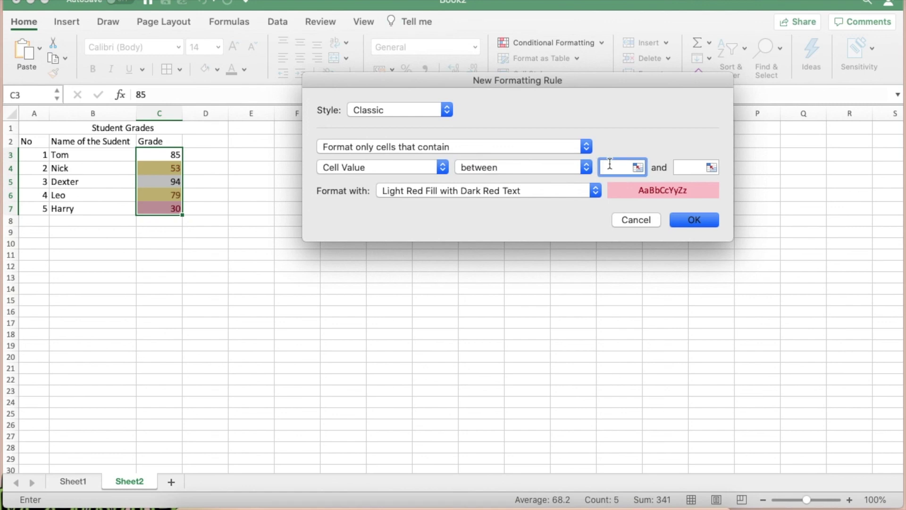
pyautogui.write('85')
pyautogui.click(690, 168)
pyautogui.write('100')
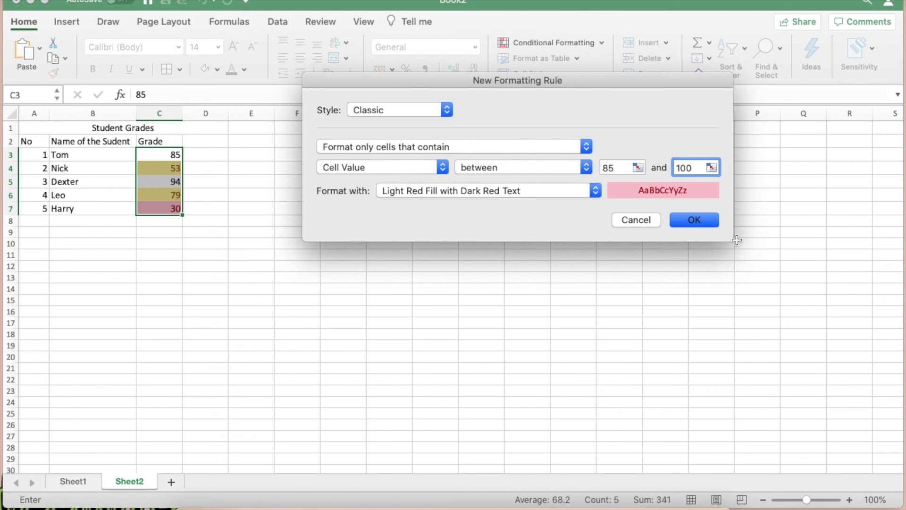
pyautogui.click(572, 191)
pyautogui.click(477, 218)
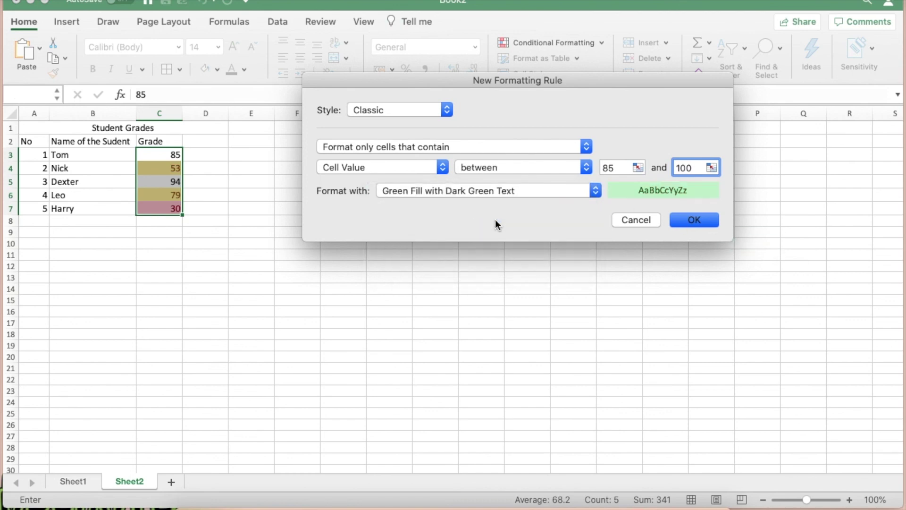
pyautogui.click(683, 220)
pyautogui.click(370, 176)
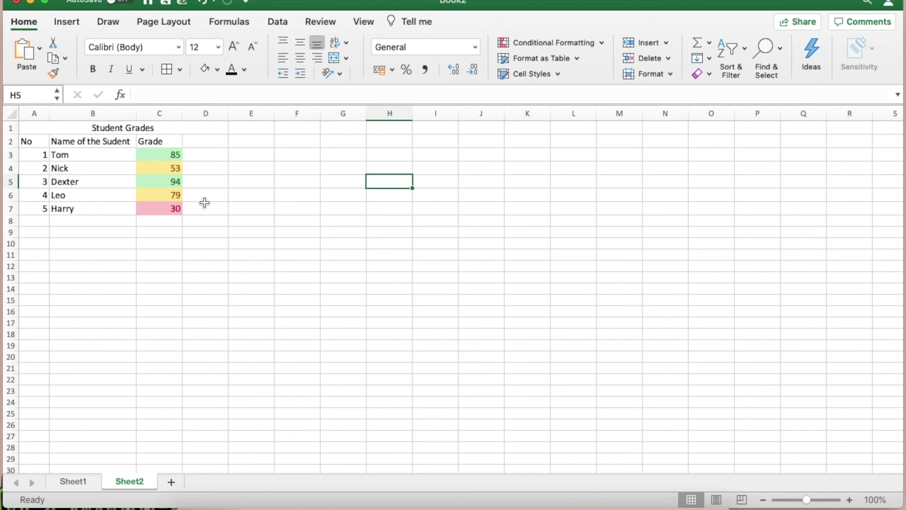
# Step: Enter 35 as Tom's grade and 95 as Harry's grade
pyautogui.click(166, 156)
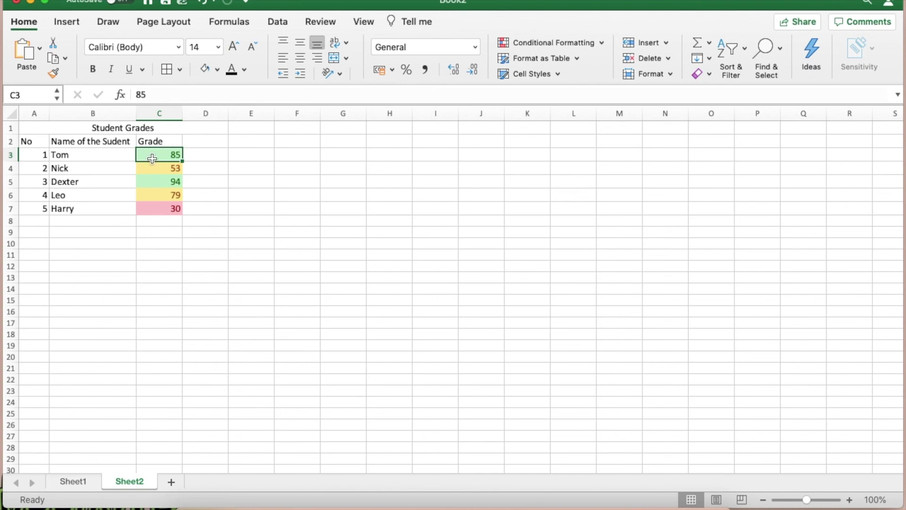
pyautogui.write('4')
pyautogui.press('BackSpace')
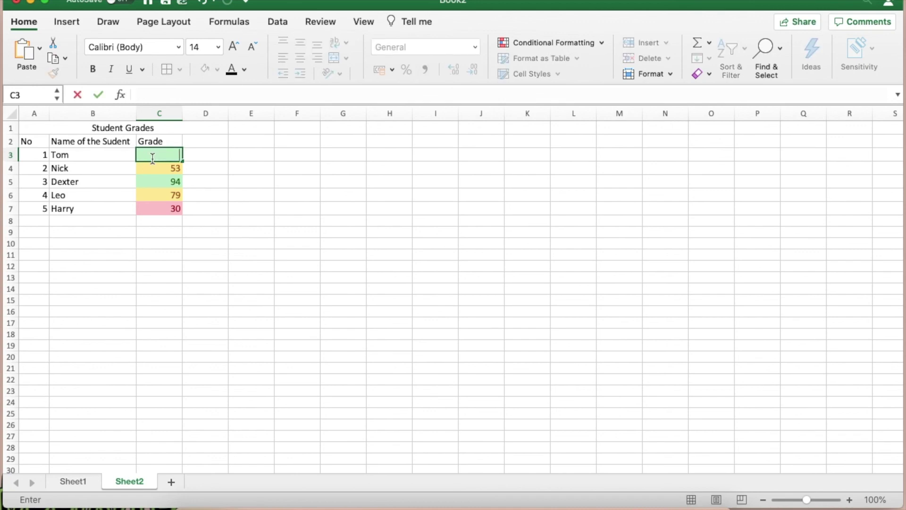
pyautogui.write('35')
pyautogui.press('Return')
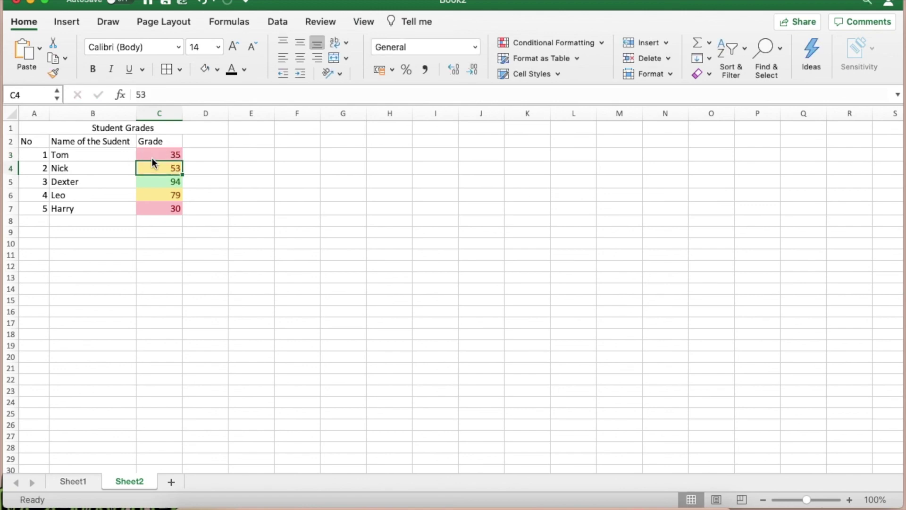
pyautogui.press('Down')
pyautogui.press('Down')
pyautogui.press('Down')
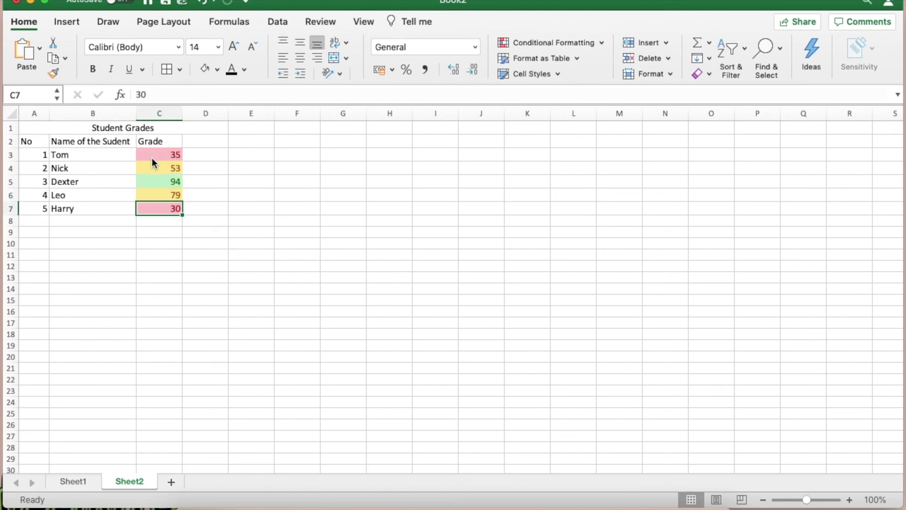
pyautogui.write('95')
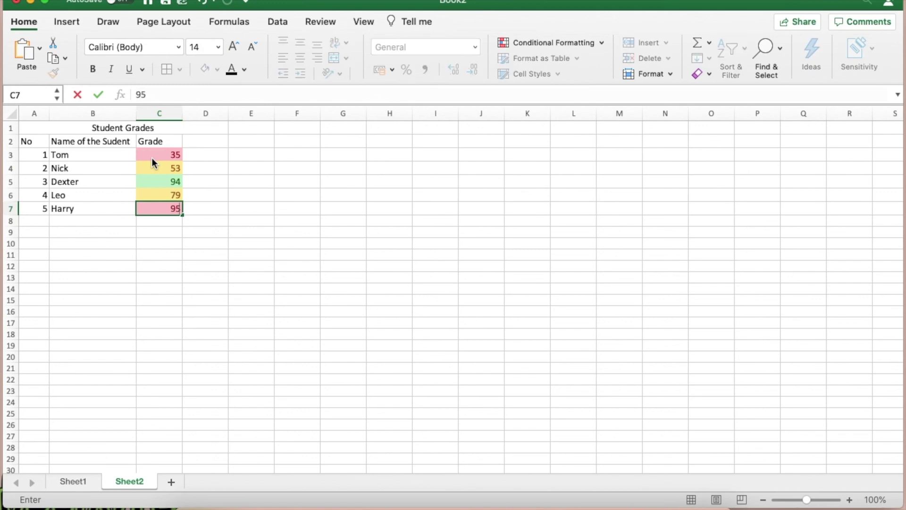
pyautogui.press('Return')
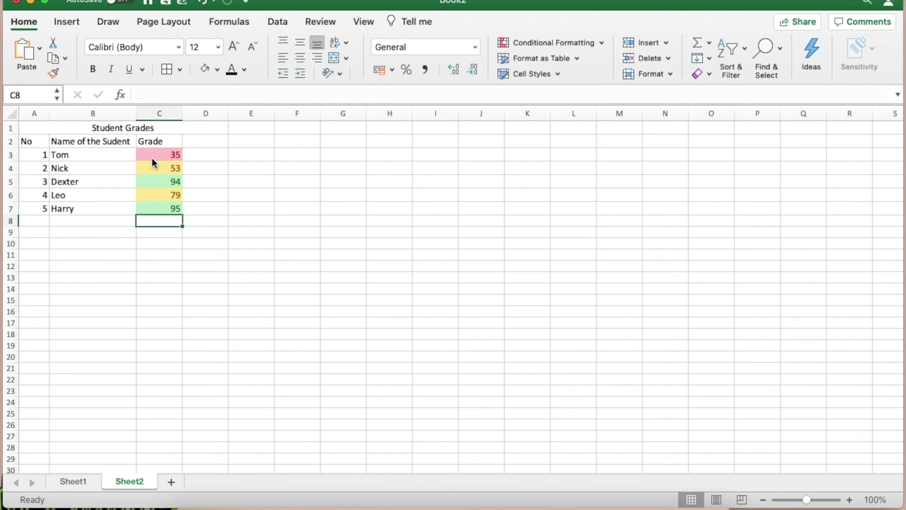